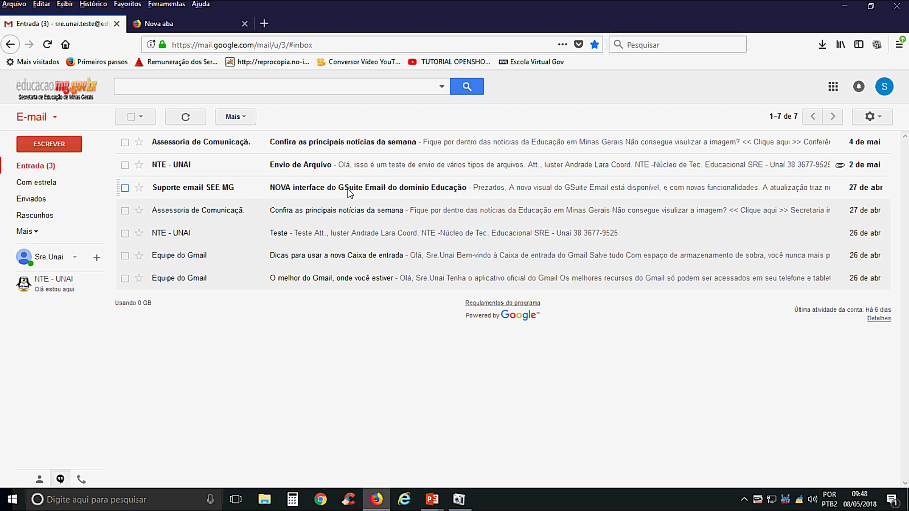
# - Read the 'NOVA interface do GSuite Email' message, then go back to the inbox
pyautogui.click(333, 187)
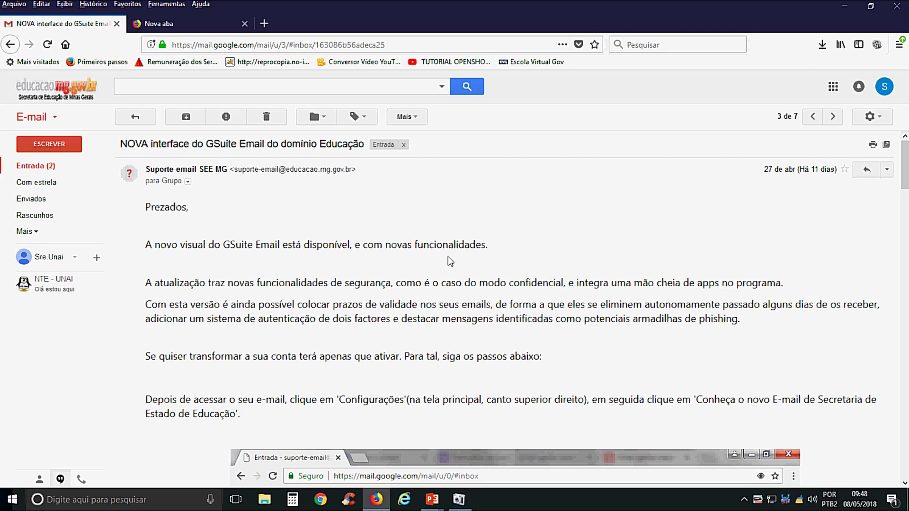
pyautogui.scroll(-2, 476, 303)
pyautogui.scroll(-15, 474, 301)
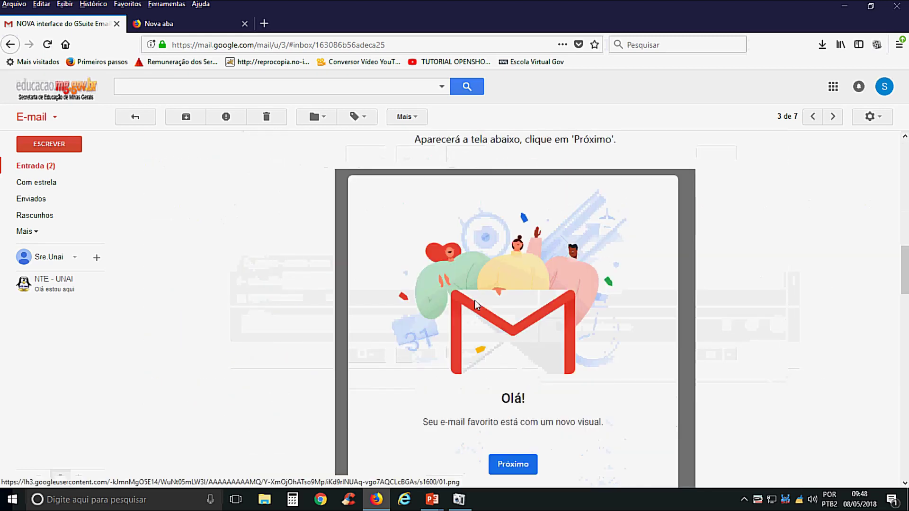
pyautogui.scroll(-10, 475, 303)
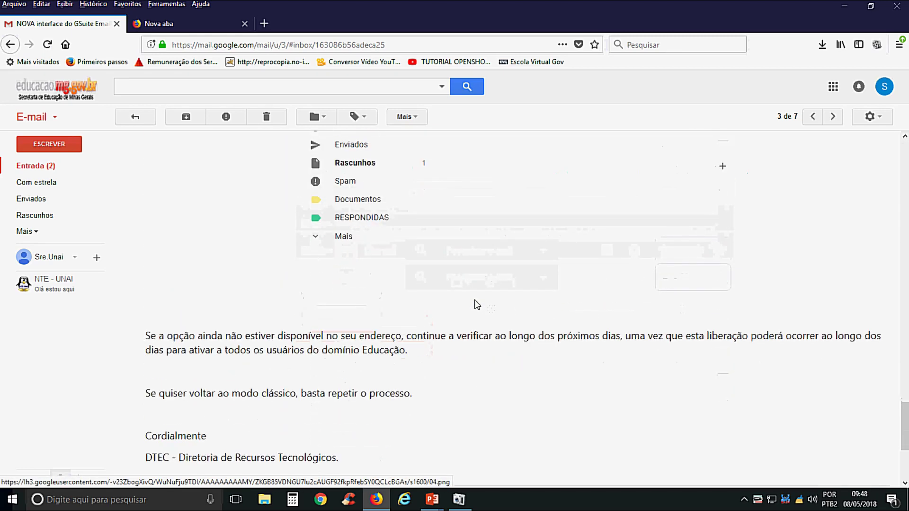
pyautogui.scroll(5, 475, 304)
pyautogui.scroll(20, 476, 304)
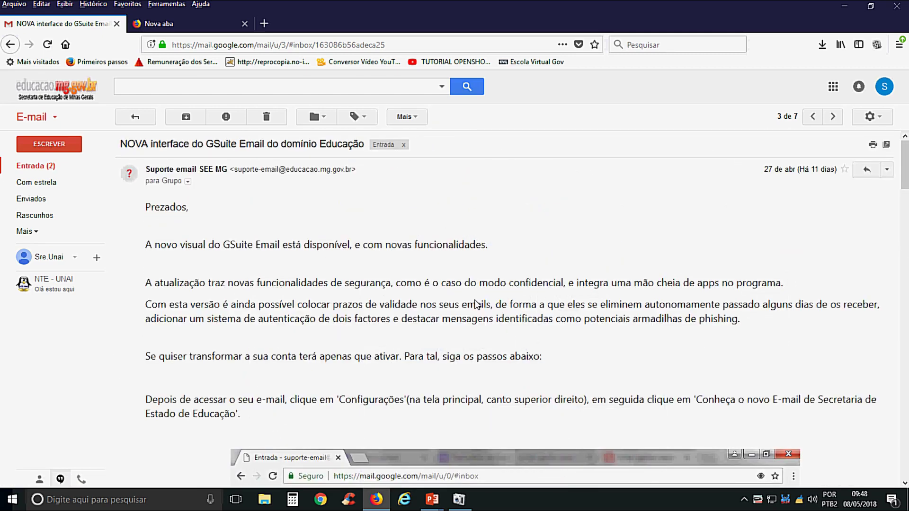
pyautogui.click(57, 166)
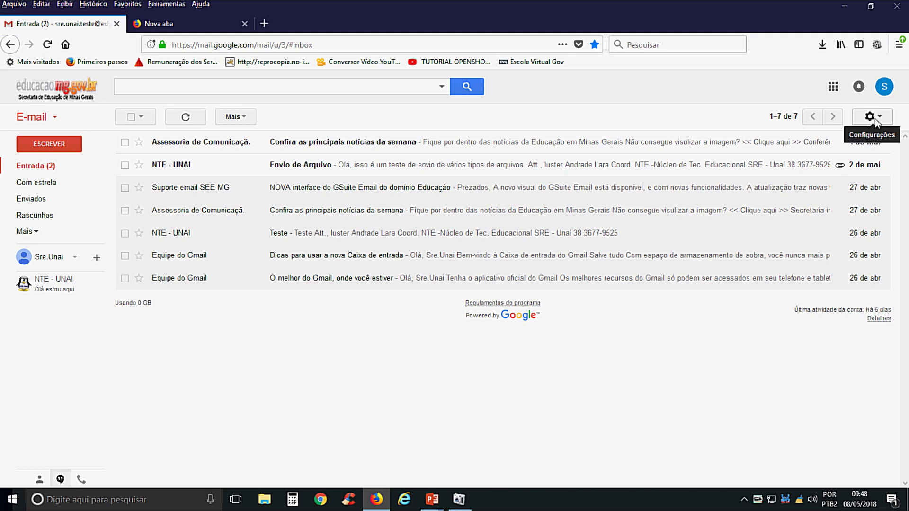
# - Switch to the new Gmail interface from the settings menu and start a new message
pyautogui.click(874, 120)
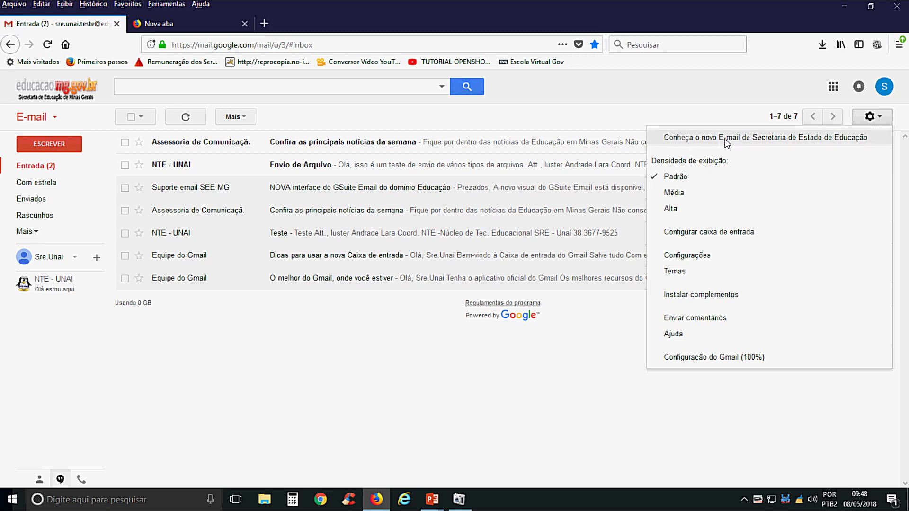
pyautogui.click(762, 139)
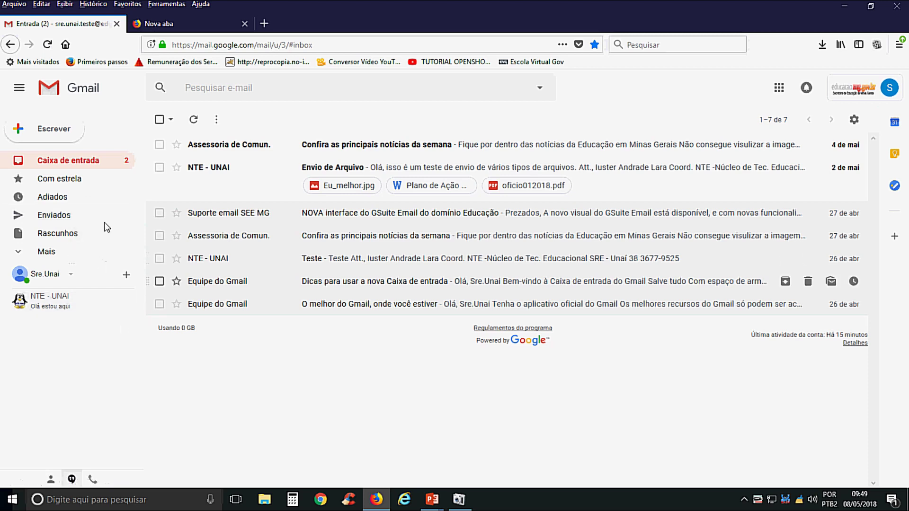
pyautogui.click(56, 127)
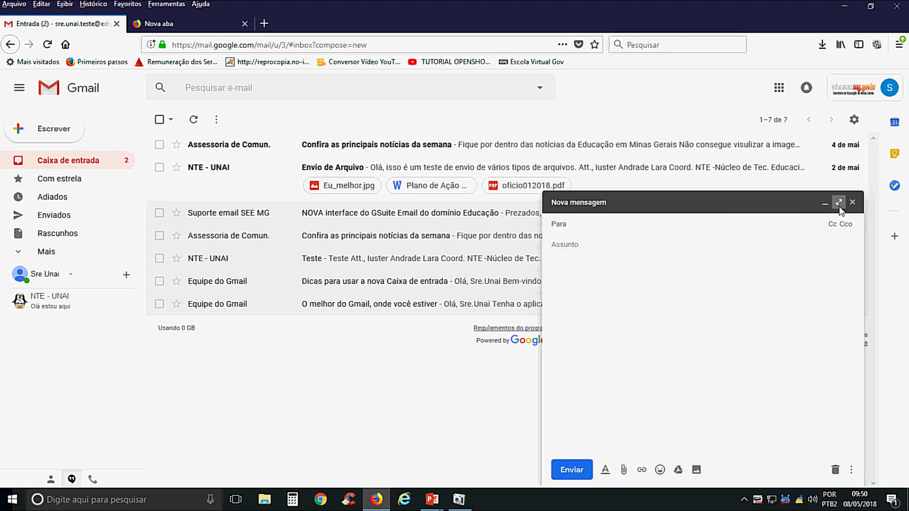
pyautogui.click(838, 202)
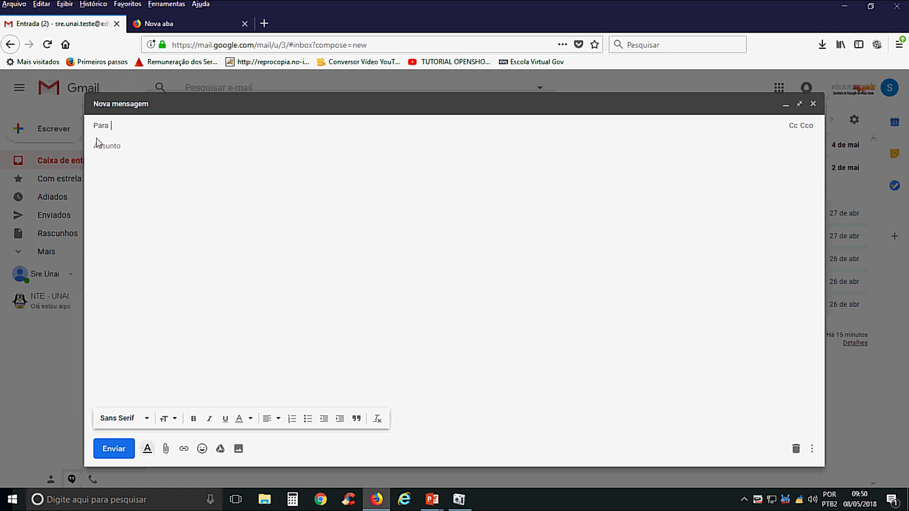
pyautogui.click(812, 104)
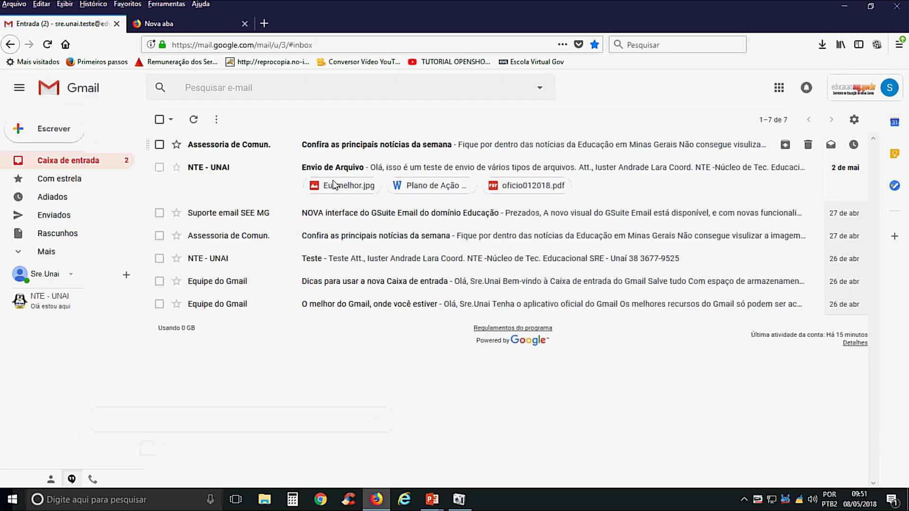
# - Open Google Contacts from the apps grid and delete the NTE Unai label
pyautogui.click(778, 88)
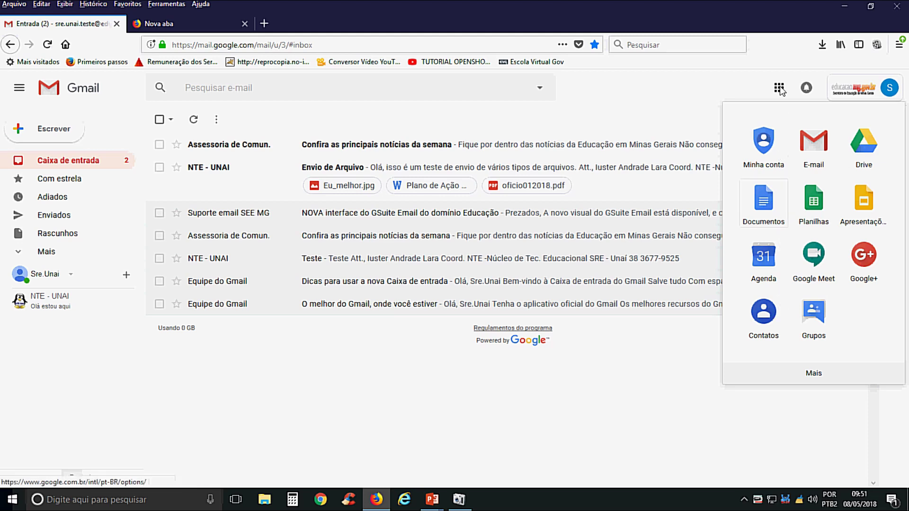
pyautogui.click(781, 88)
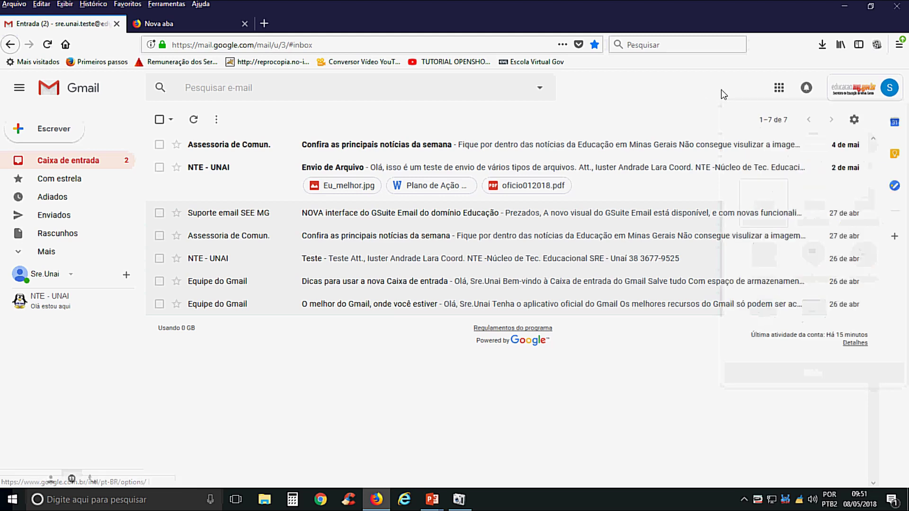
pyautogui.click(779, 89)
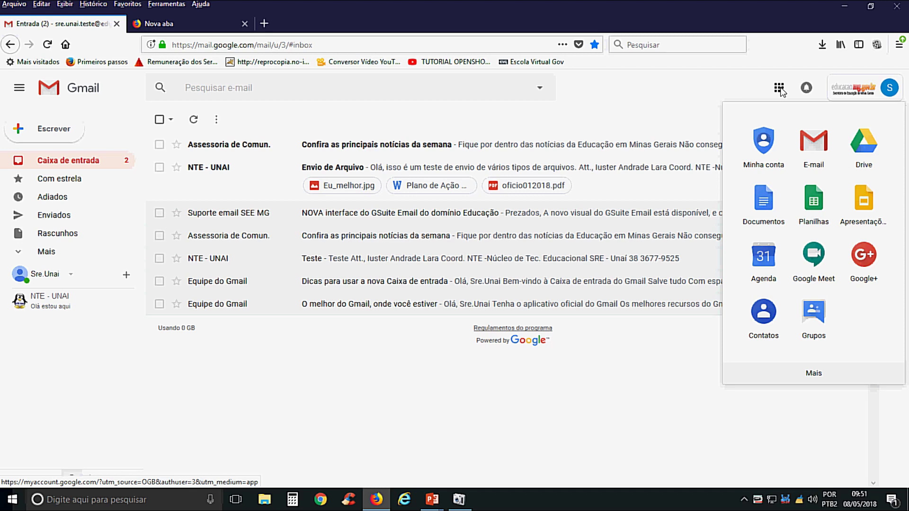
pyautogui.click(767, 326)
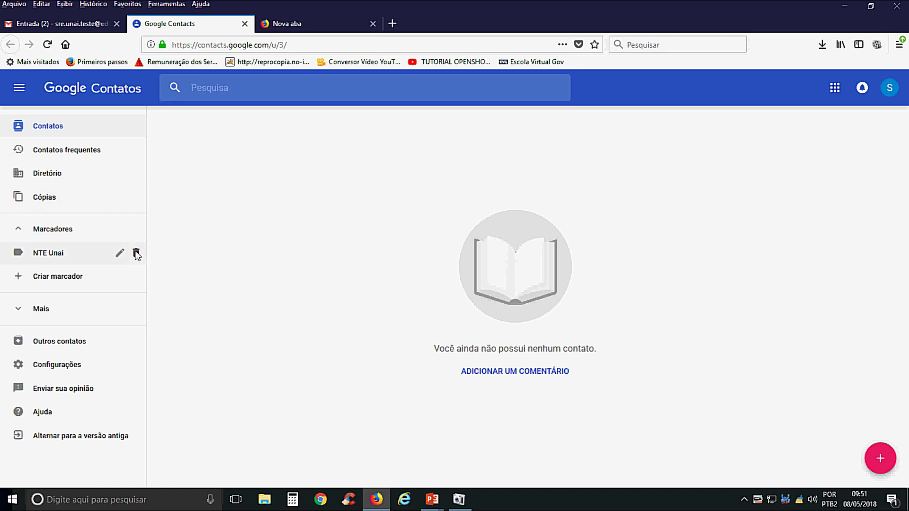
pyautogui.click(137, 253)
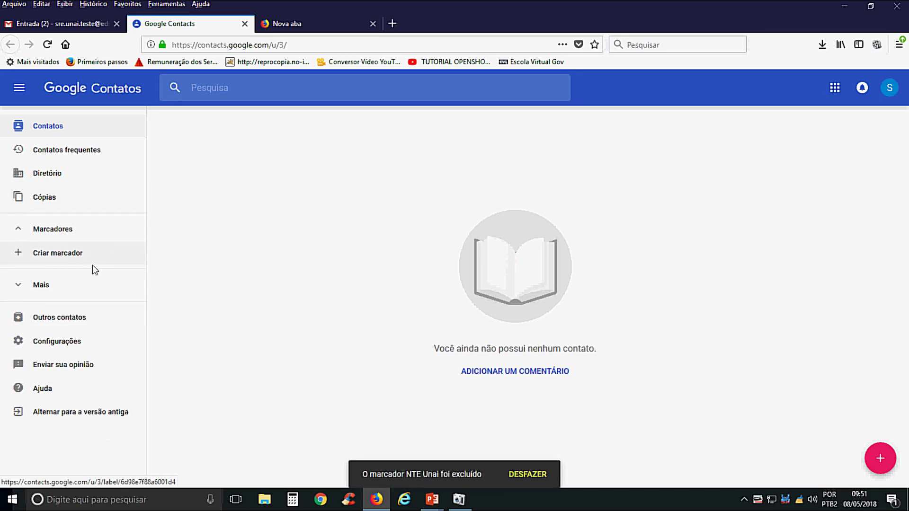
# - Save a new contact named 'SRE Unai NTE' with its e-mail address
pyautogui.click(882, 459)
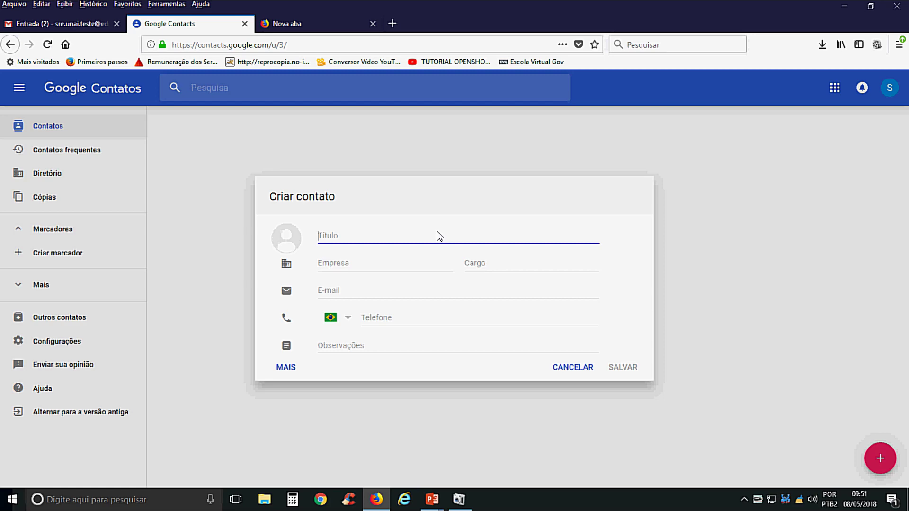
pyautogui.write('SRE Unai NTE')
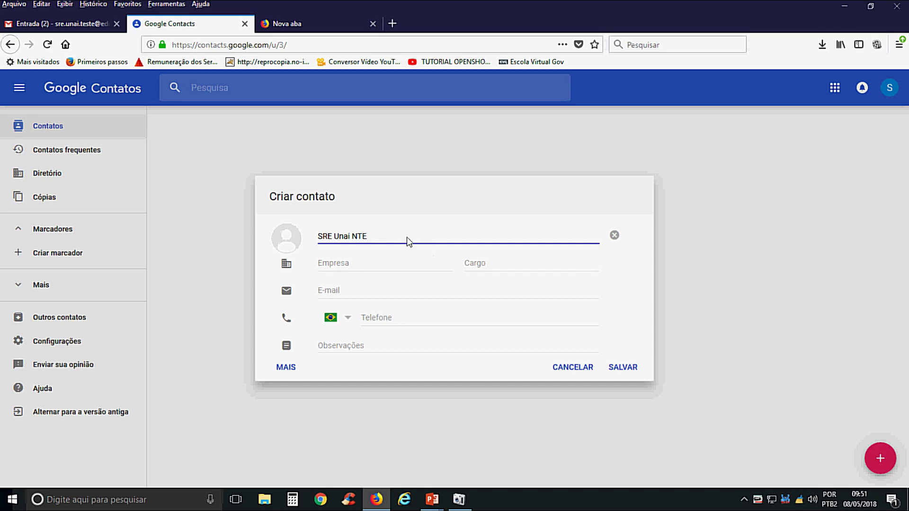
pyautogui.click(369, 297)
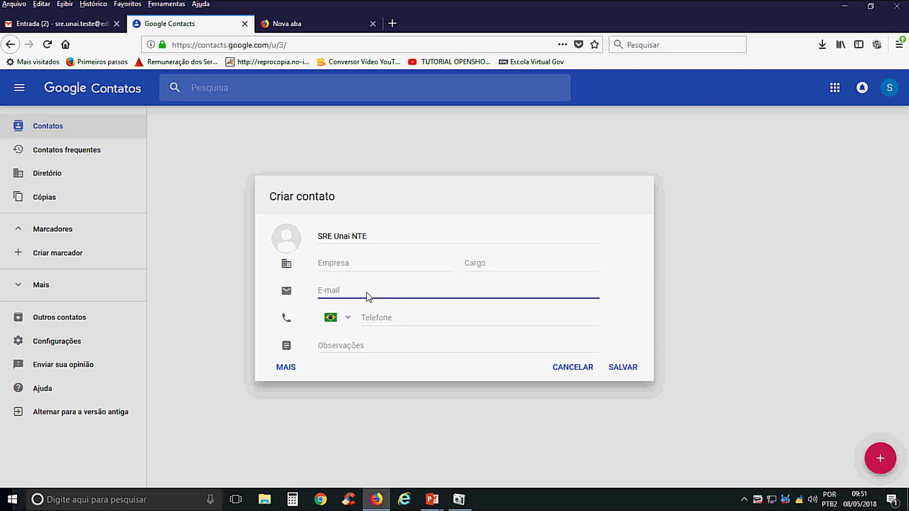
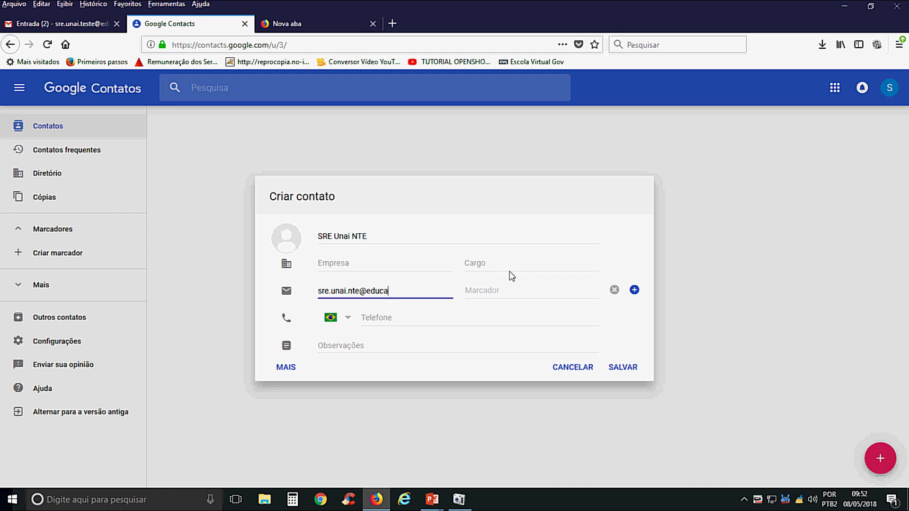
pyautogui.click(635, 370)
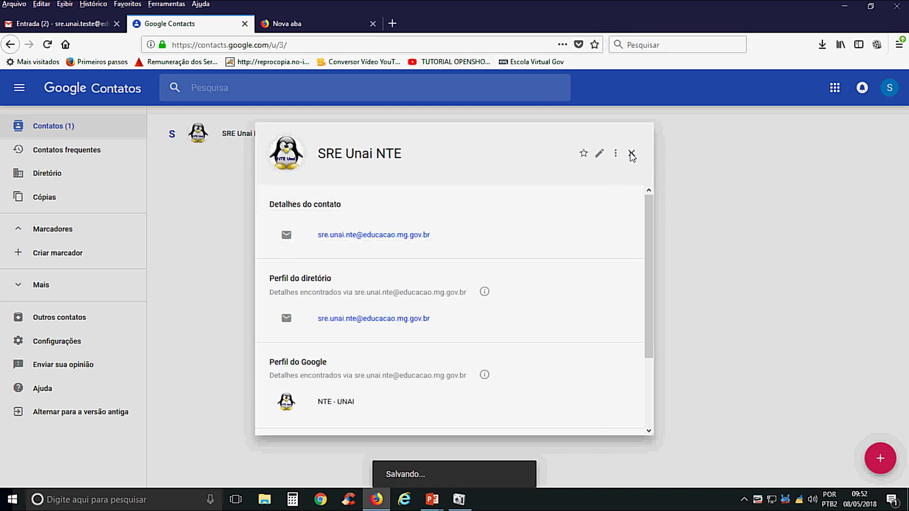
pyautogui.click(631, 154)
pyautogui.click(879, 458)
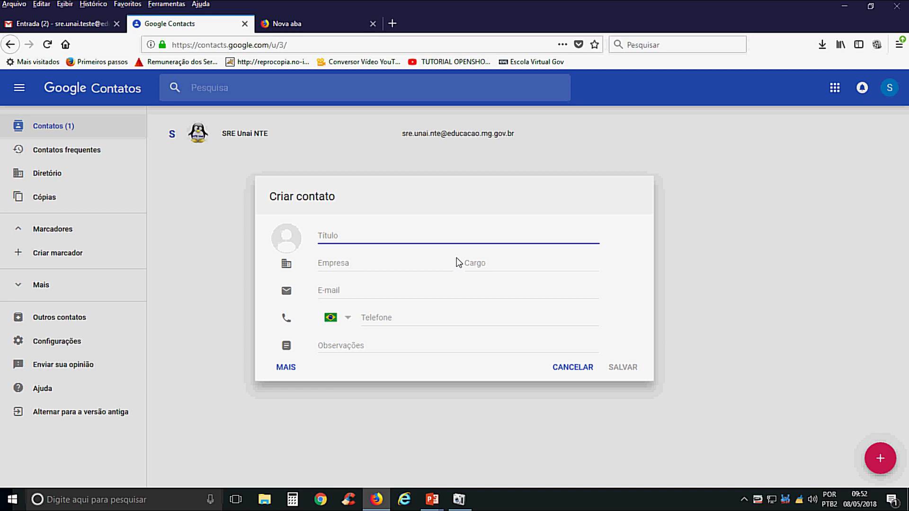
# - Save a second new contact with a person's name and e-mail address
pyautogui.write('luster')
pyautogui.click(352, 292)
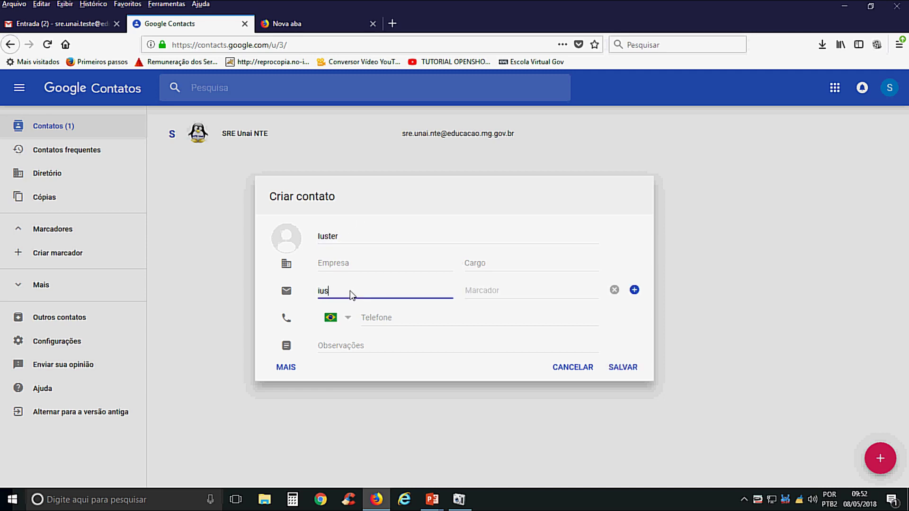
pyautogui.click(624, 367)
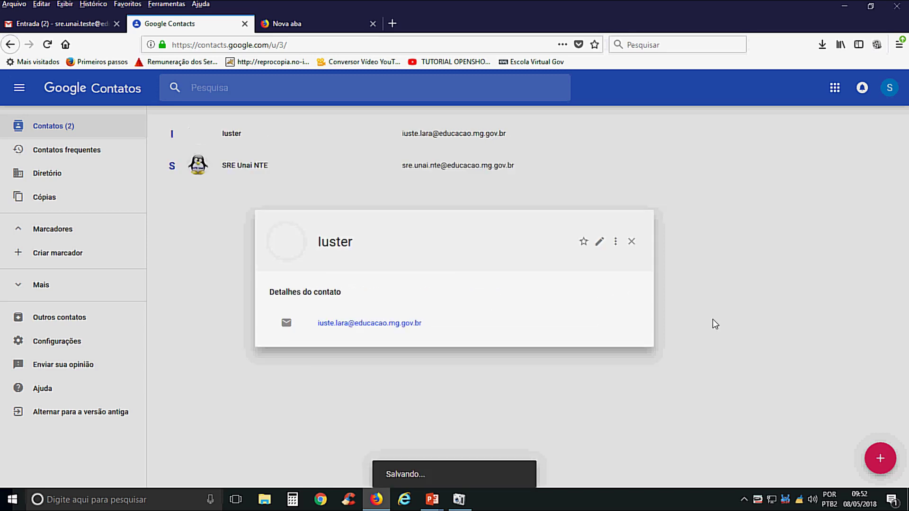
pyautogui.click(634, 243)
# - Add a third contact, 'SRE Dire', with its e-mail address and close its details
pyautogui.click(880, 460)
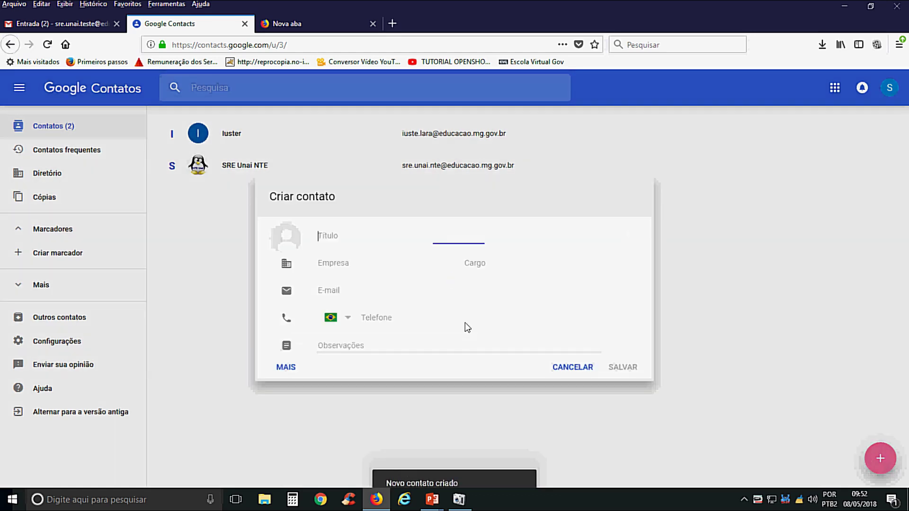
pyautogui.write('S')
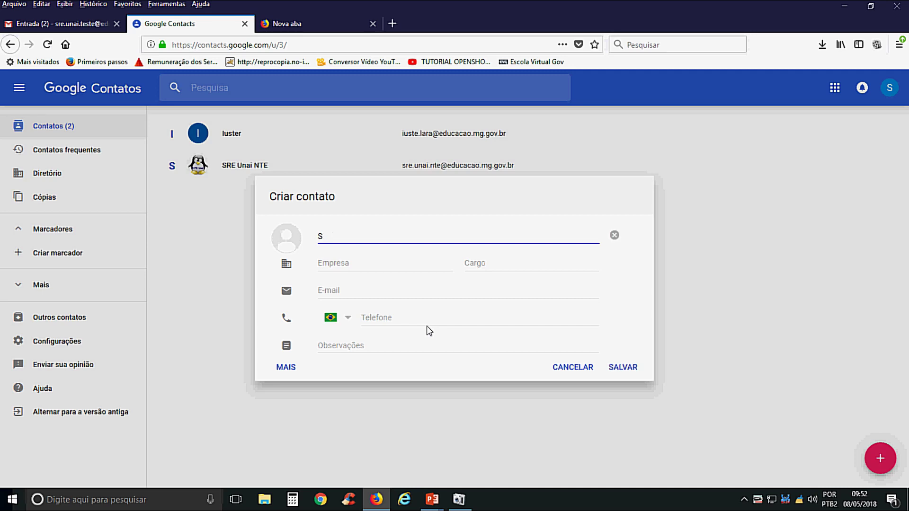
pyautogui.write('RE Dire')
pyautogui.click(373, 296)
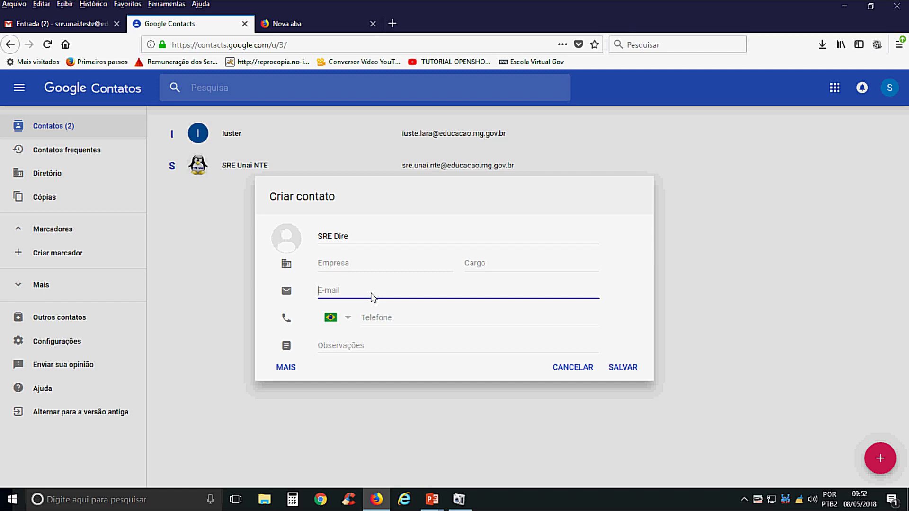
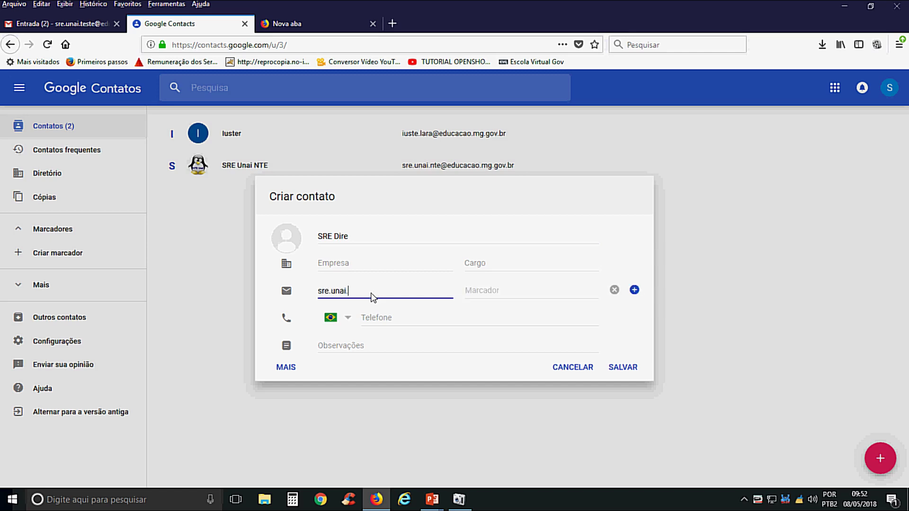
pyautogui.click(620, 370)
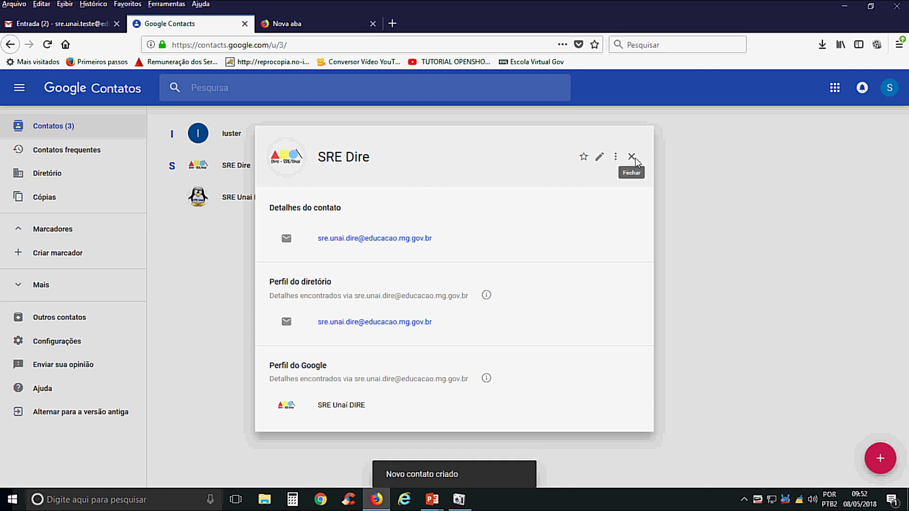
pyautogui.click(632, 157)
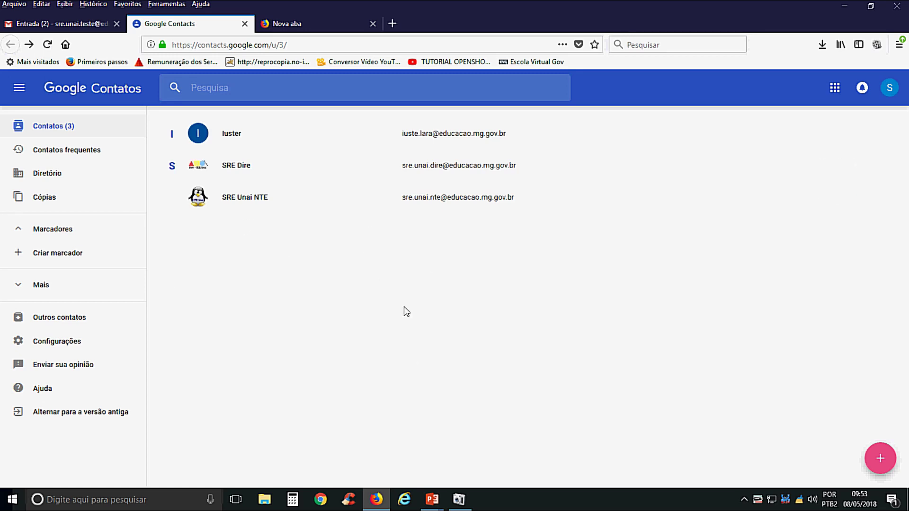
# - Create a new contact label named 'NTE Unai'
pyautogui.click(71, 253)
pyautogui.write('N')
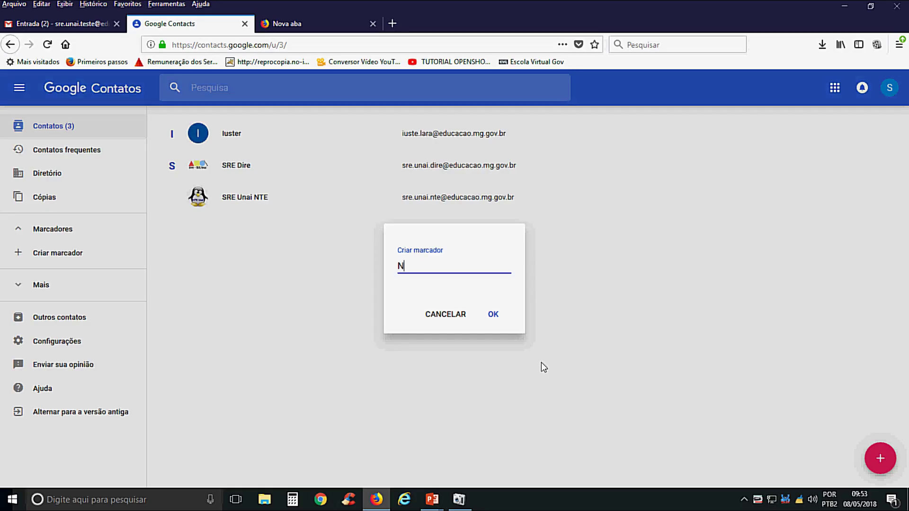
pyautogui.write('TE Unai')
pyautogui.click(496, 314)
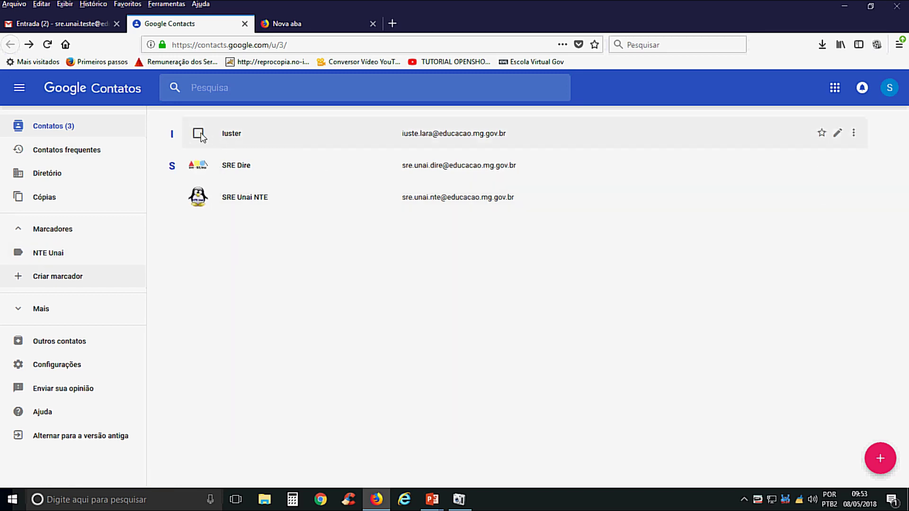
# - Apply the NTE Unai label to the top contact and SRE Unai NTE, then return to Gmail
pyautogui.click(199, 134)
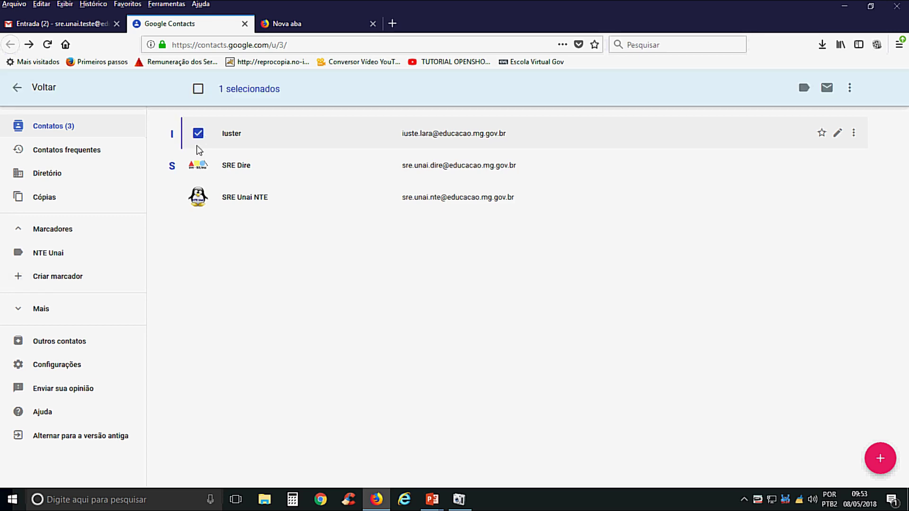
pyautogui.click(199, 198)
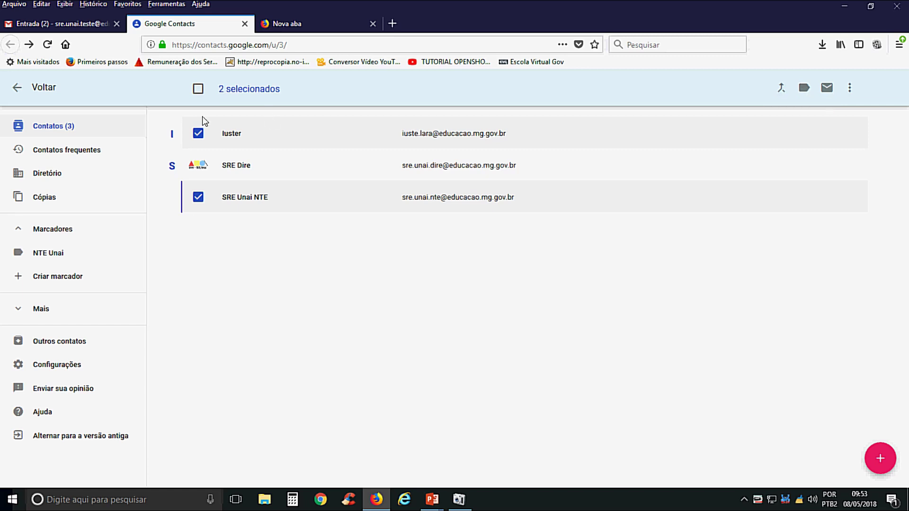
pyautogui.click(801, 89)
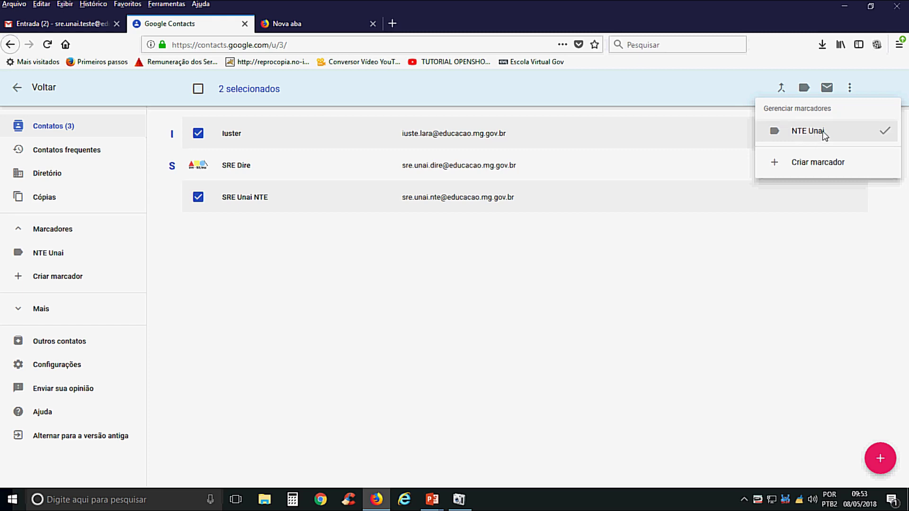
pyautogui.click(55, 256)
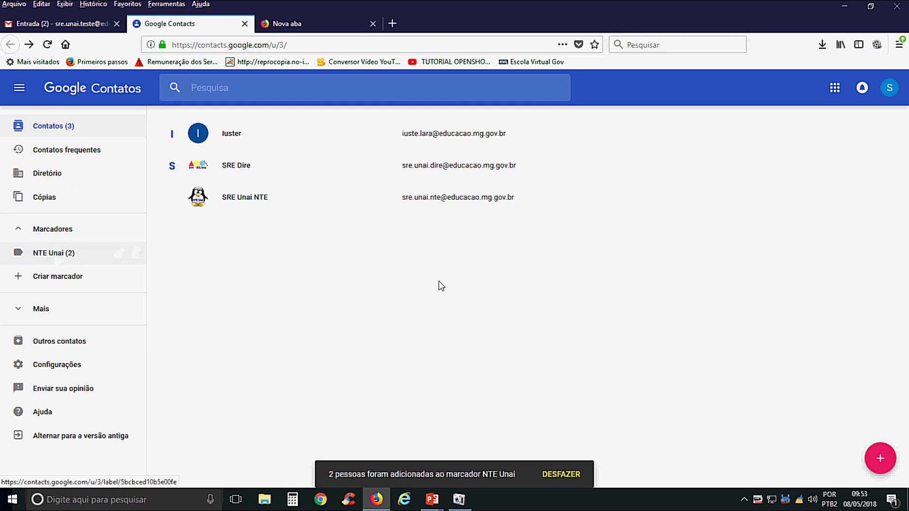
pyautogui.click(56, 24)
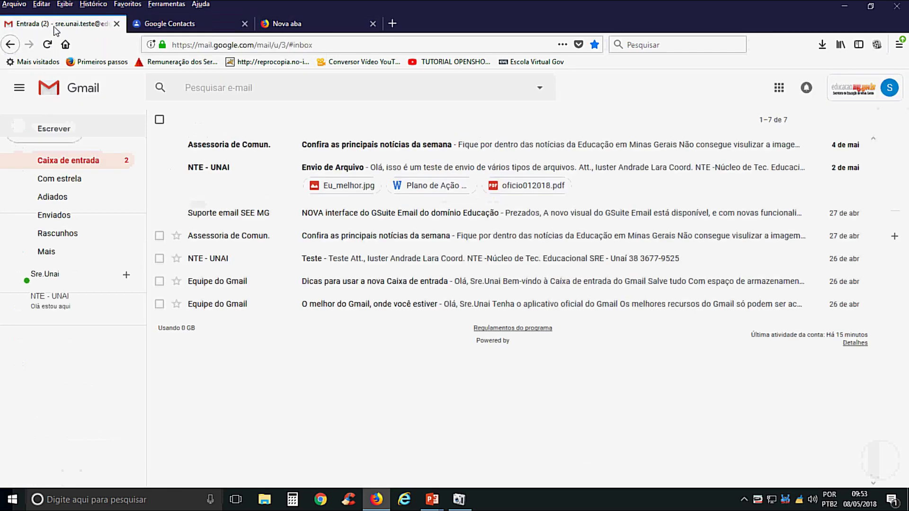
# - Open a full-size new message and add all NTE Unai label contacts as recipients
pyautogui.click(61, 132)
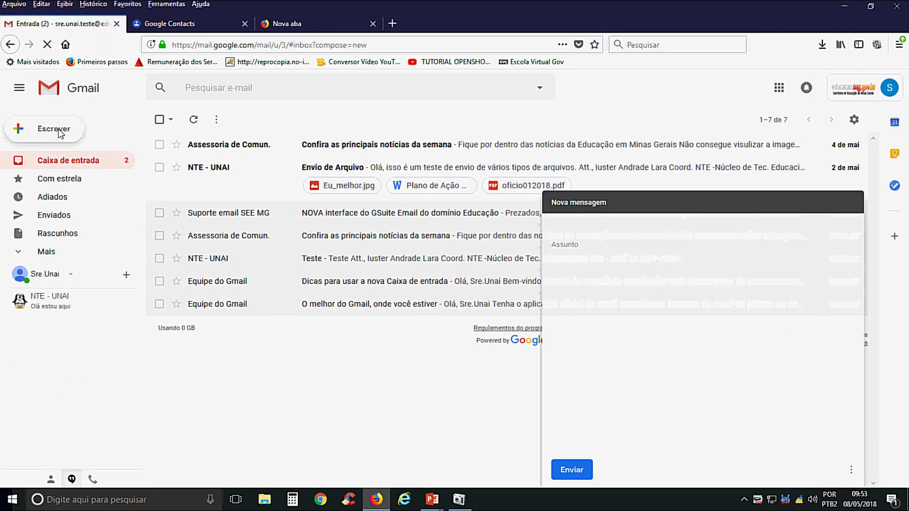
pyautogui.click(838, 203)
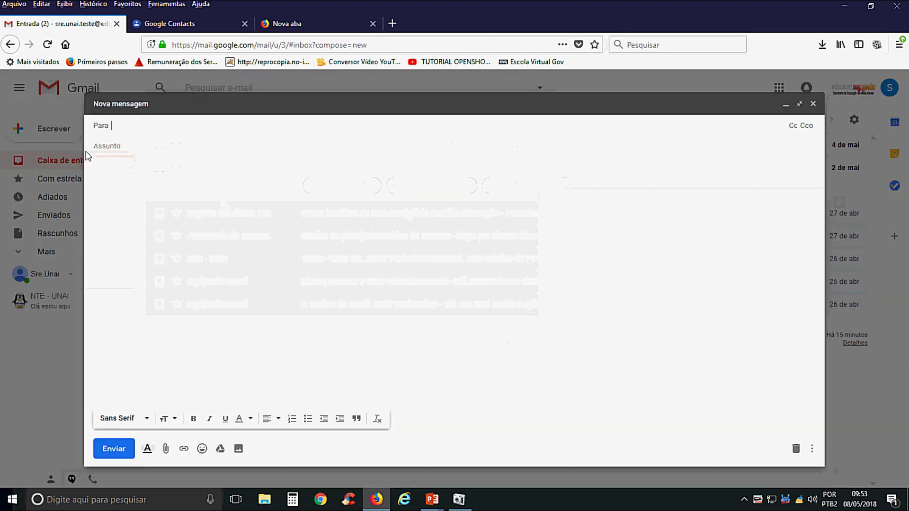
pyautogui.click(102, 125)
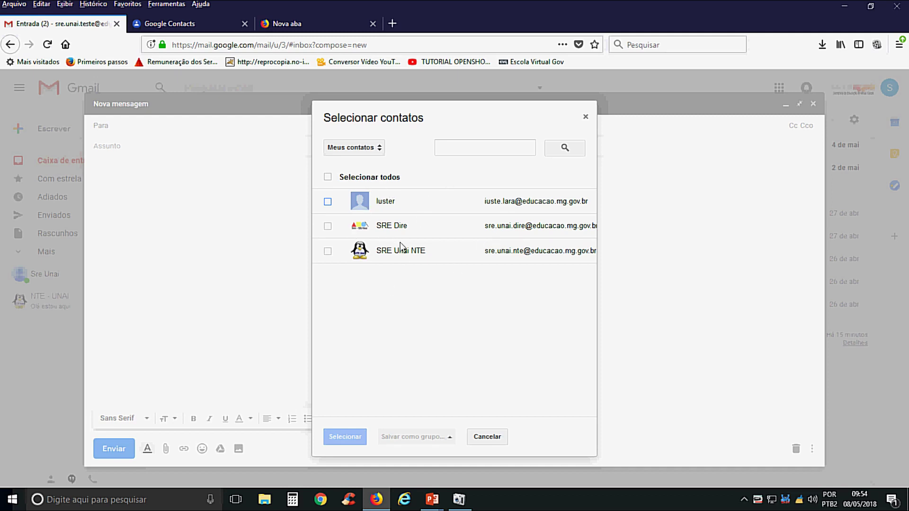
pyautogui.click(367, 148)
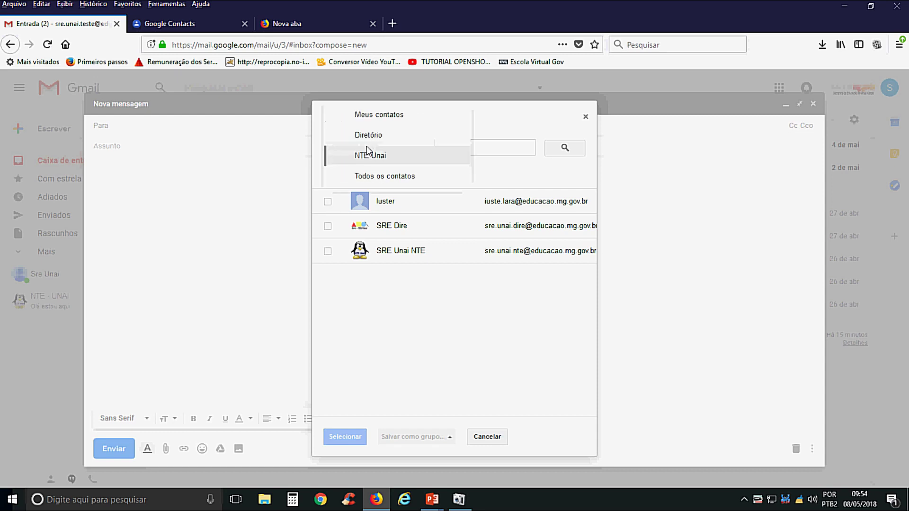
pyautogui.click(515, 168)
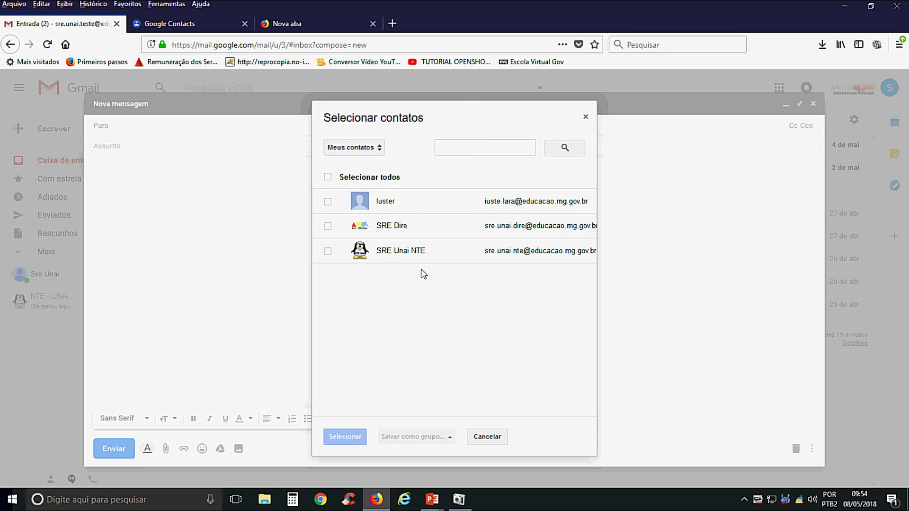
pyautogui.click(375, 157)
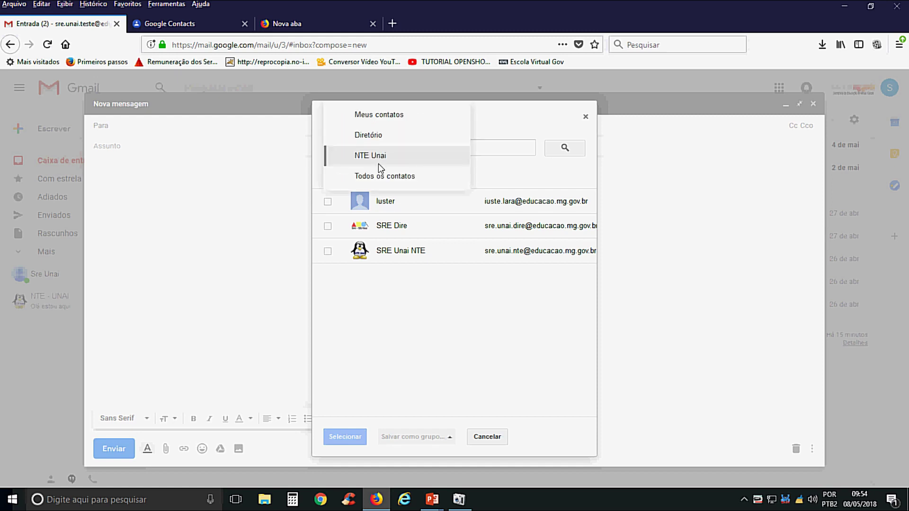
pyautogui.click(391, 158)
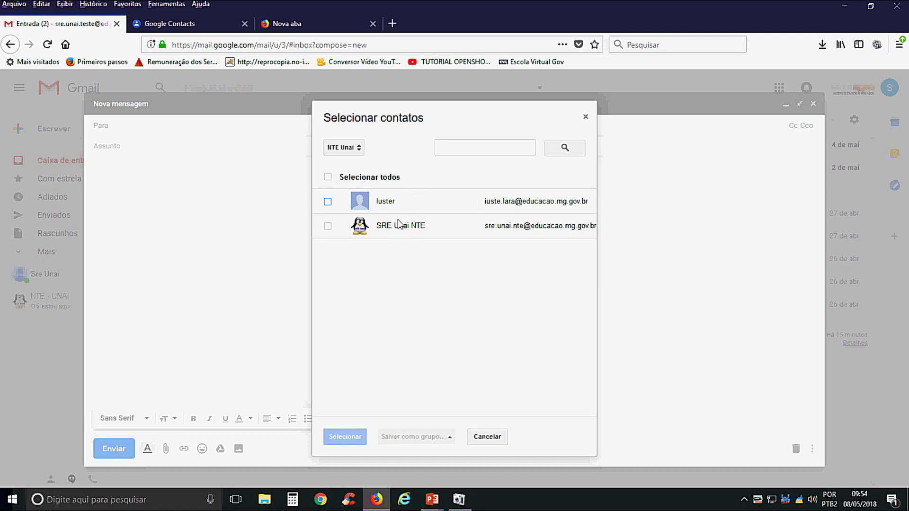
pyautogui.click(327, 202)
pyautogui.click(327, 226)
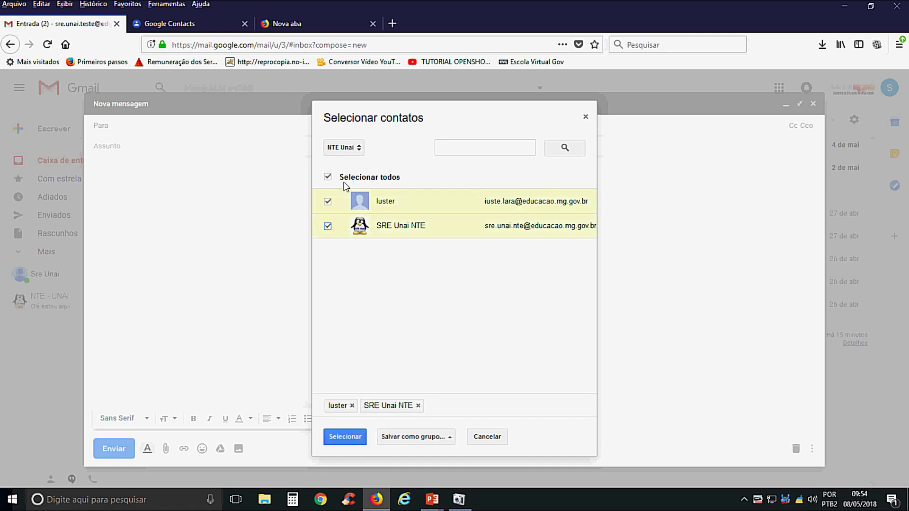
pyautogui.click(355, 442)
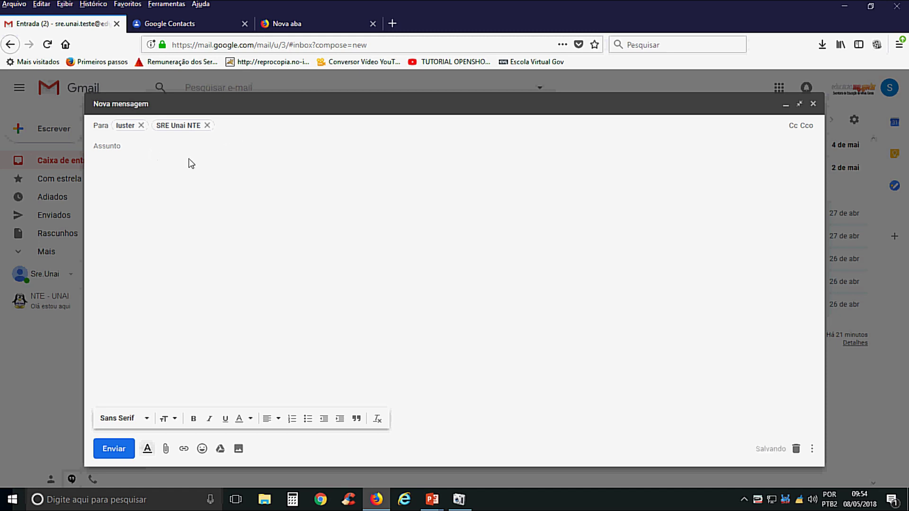
# - Enter the subject 'Teste' and add a Cc recipient line
pyautogui.click(176, 145)
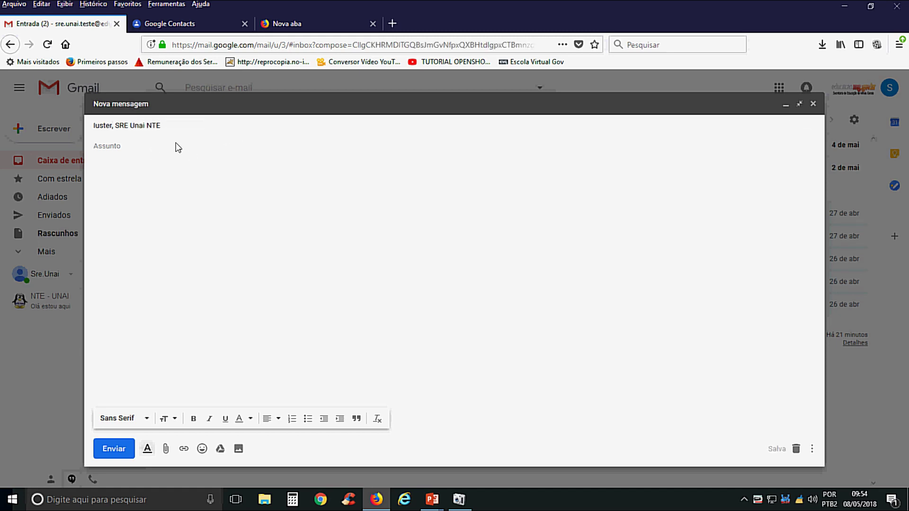
pyautogui.write('Teste')
pyautogui.click(200, 129)
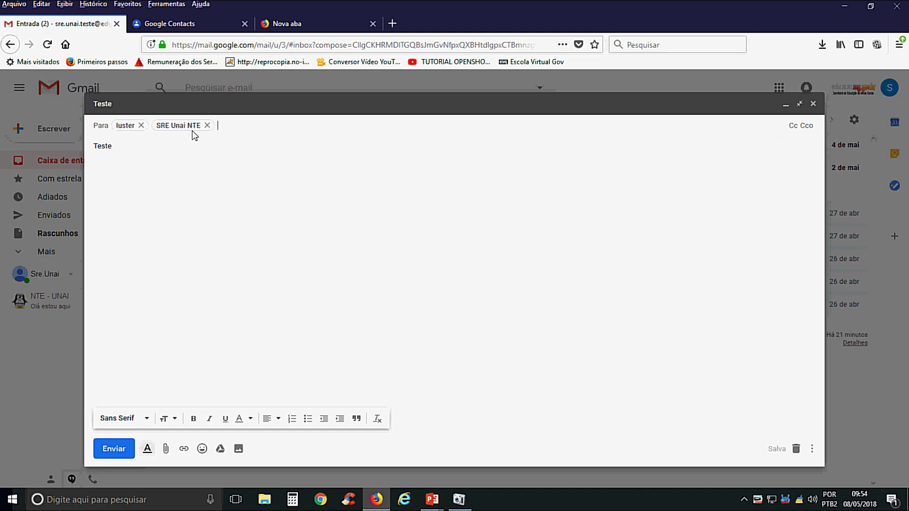
pyautogui.click(793, 126)
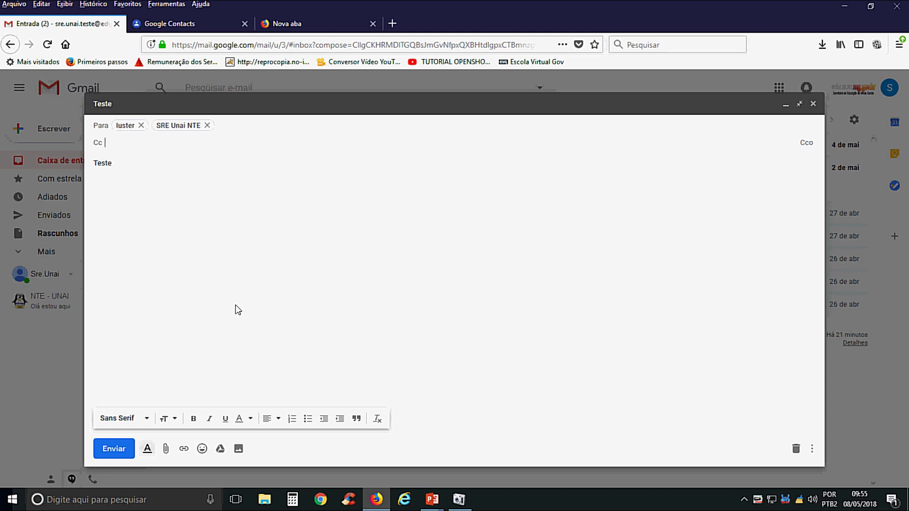
# - Add a Bcc (Cco) line and send the Teste message
pyautogui.click(807, 145)
pyautogui.moveTo(178, 130)
pyautogui.click(133, 223)
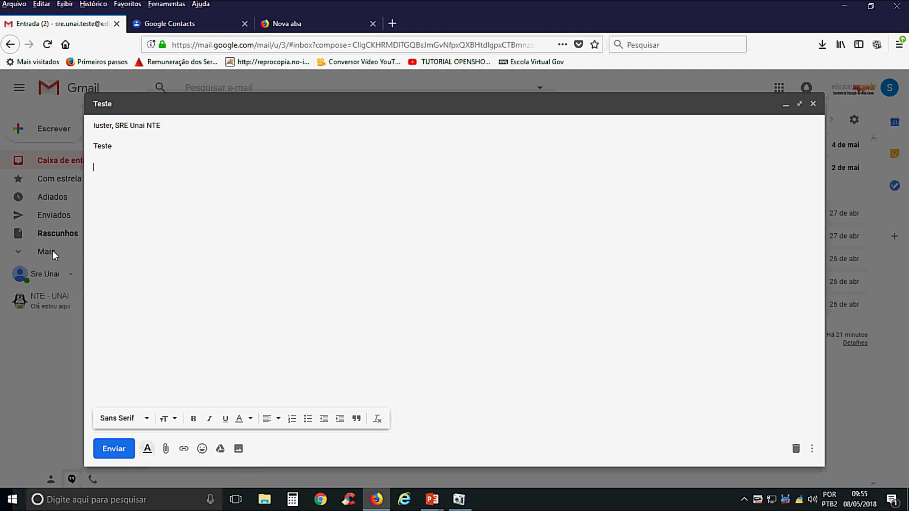
pyautogui.click(123, 450)
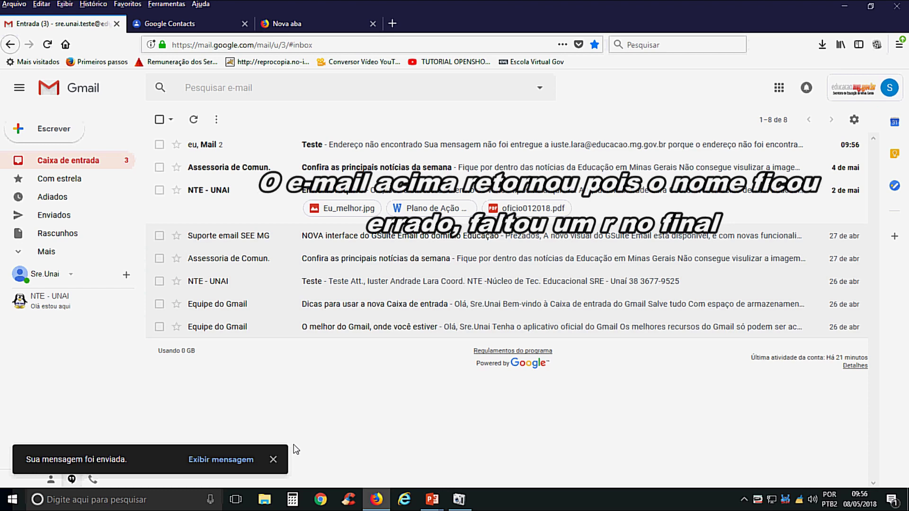
# - Close the 'Sua mensagem foi enviada' notification
pyautogui.click(273, 459)
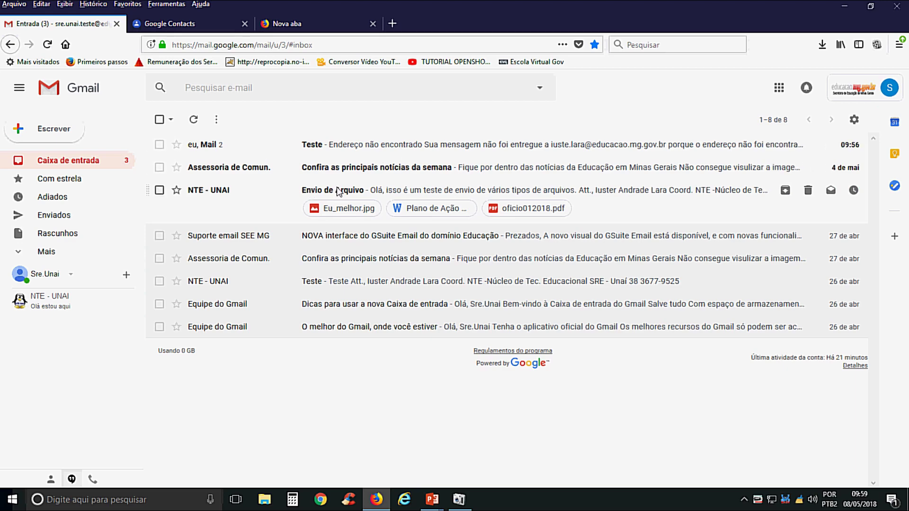
# - Open the Envio de Arquivo email and look through its text and attachments
pyautogui.click(338, 191)
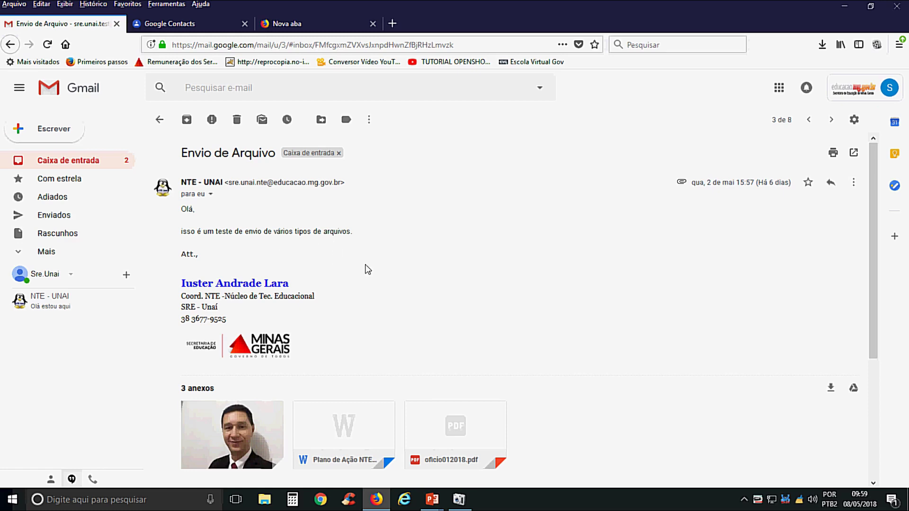
pyautogui.scroll(-3, 366, 262)
pyautogui.scroll(3, 373, 251)
pyautogui.moveTo(220, 433)
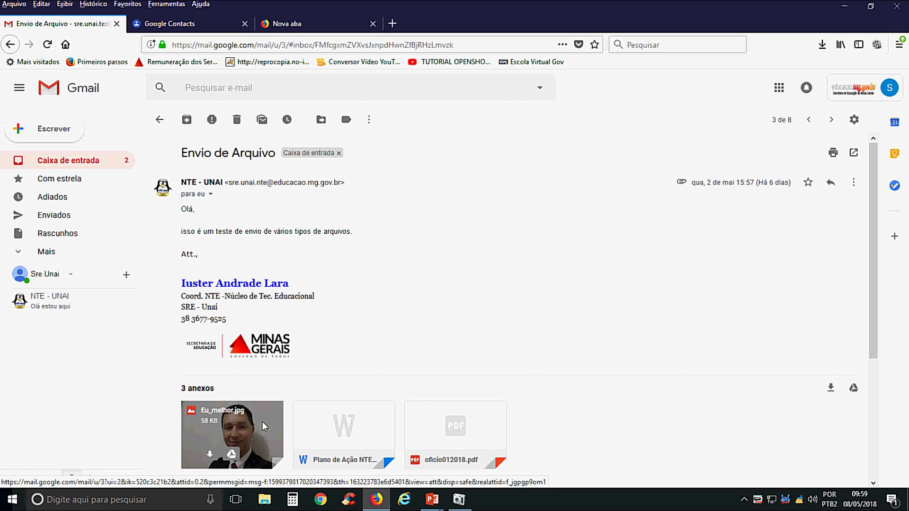
pyautogui.scroll(-2, 264, 426)
pyautogui.moveTo(348, 360)
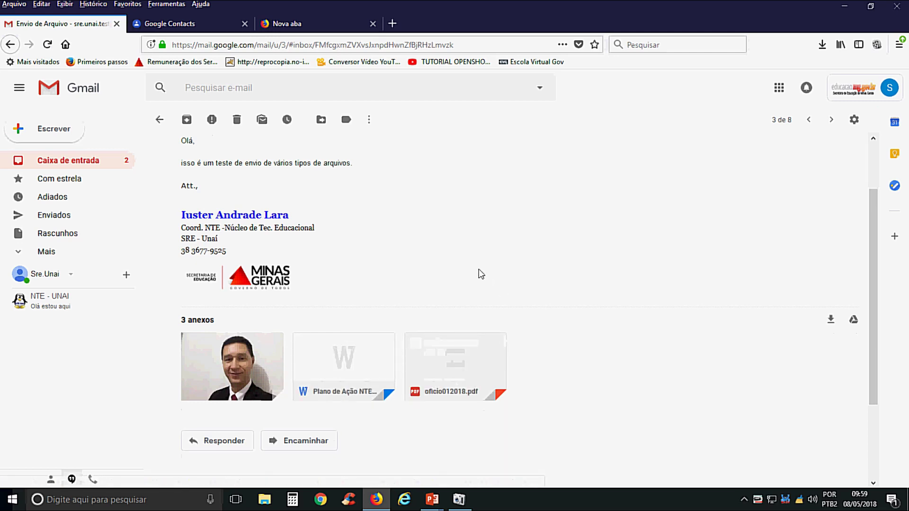
pyautogui.scroll(3, 479, 273)
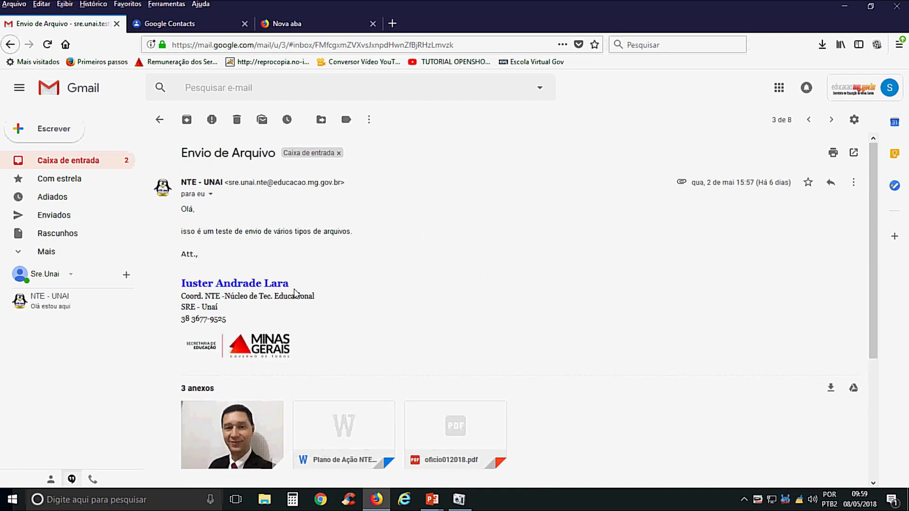
# - From the inbox, preview the Eu_melhor.jpg attachment, close it, then reopen the email and return
pyautogui.click(90, 163)
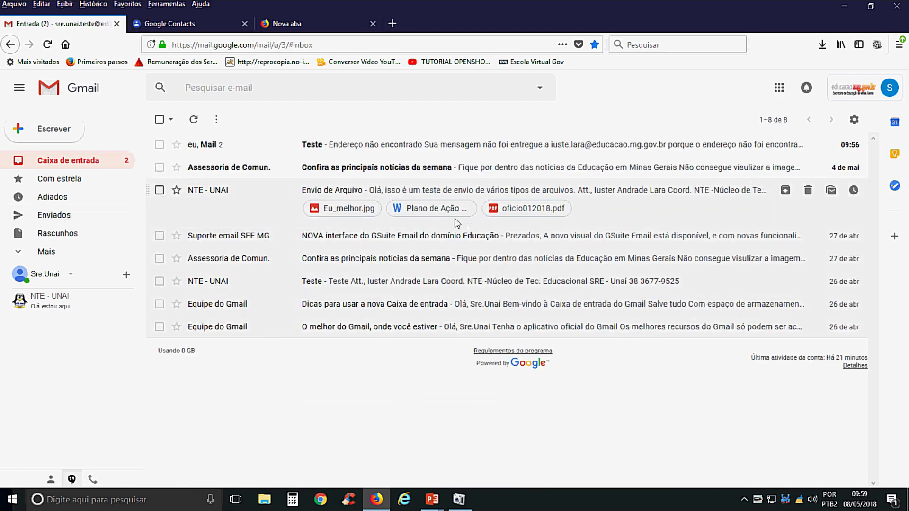
pyautogui.click(350, 209)
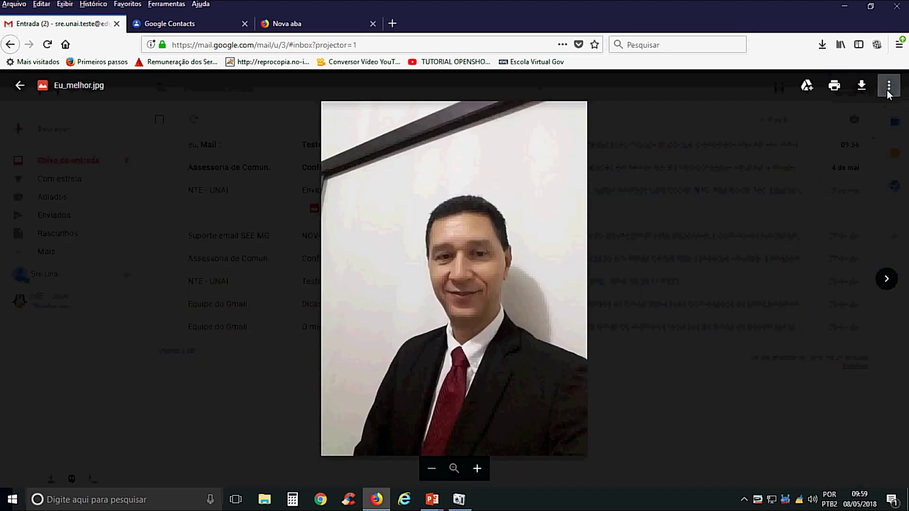
pyautogui.press('Escape')
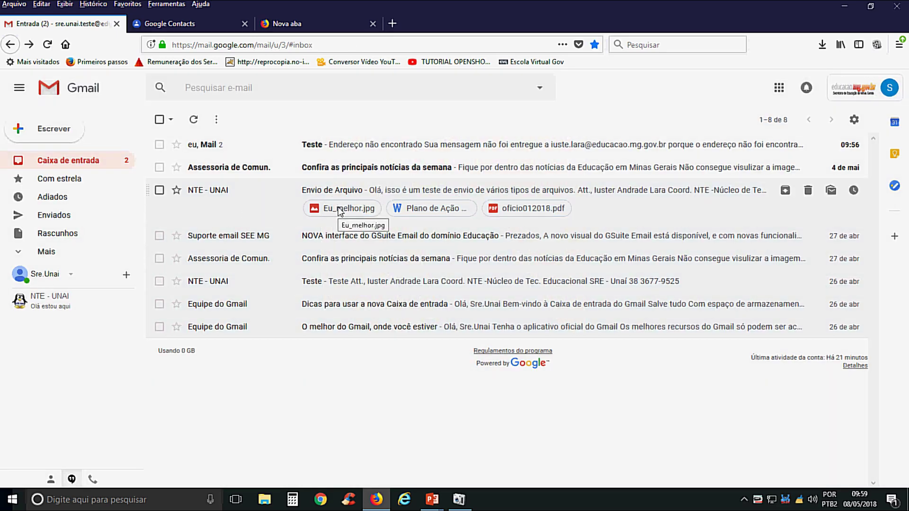
pyautogui.click(390, 189)
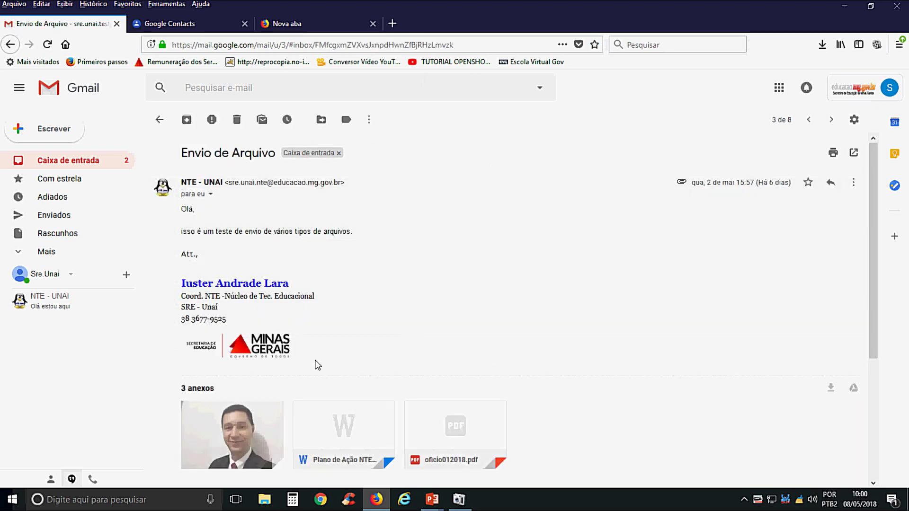
pyautogui.click(79, 162)
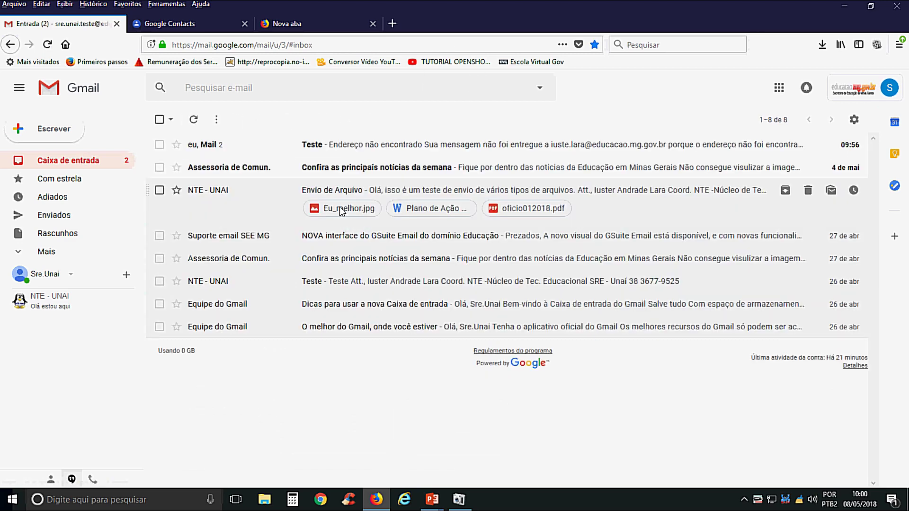
pyautogui.click(430, 209)
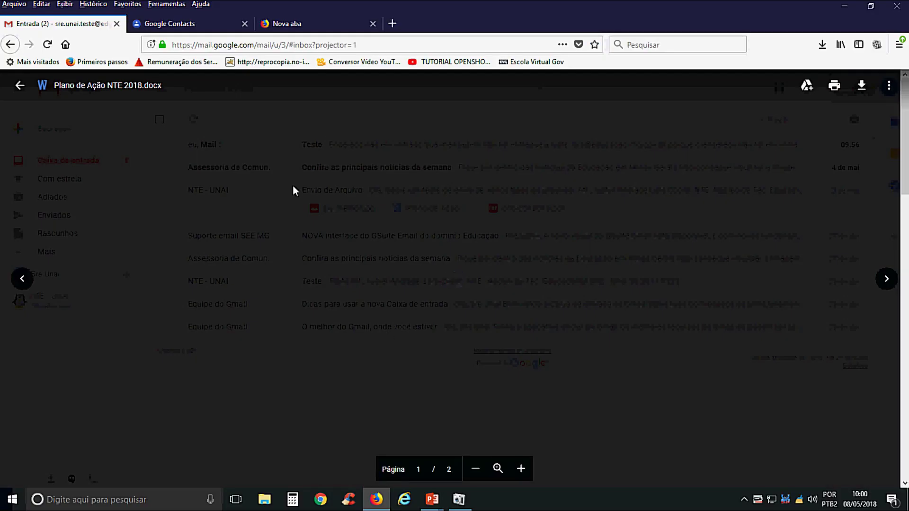
pyautogui.scroll(-10, 408, 338)
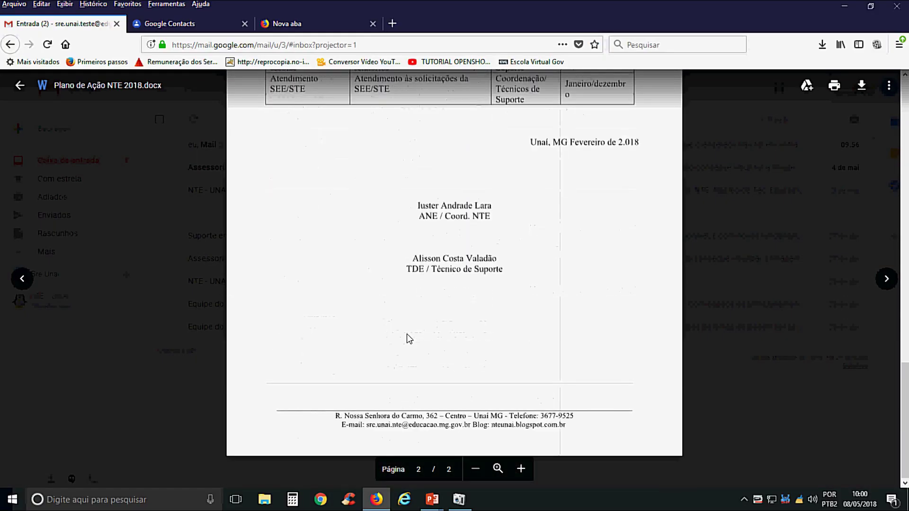
pyautogui.scroll(10, 408, 338)
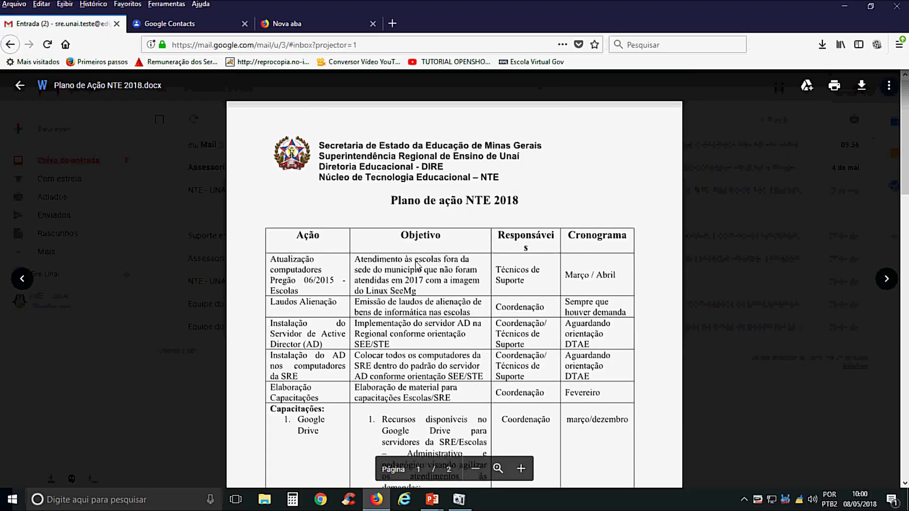
pyautogui.press('Escape')
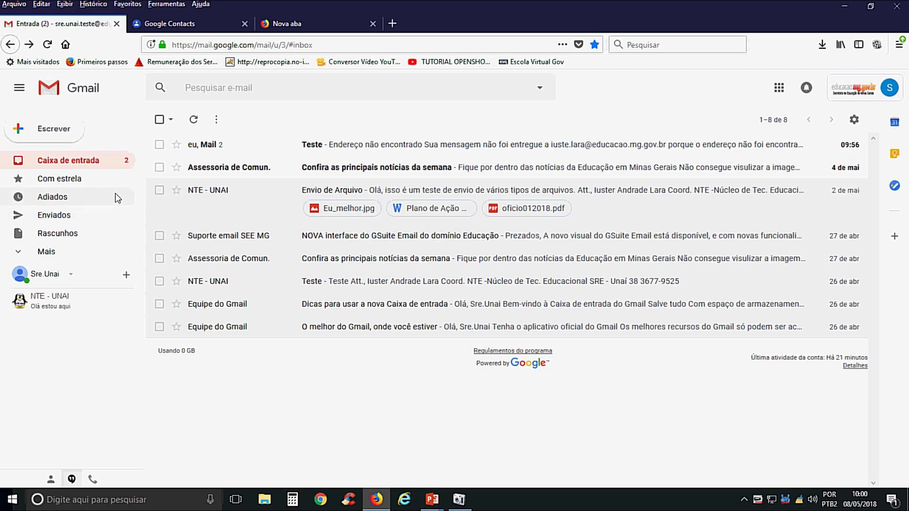
pyautogui.click(854, 120)
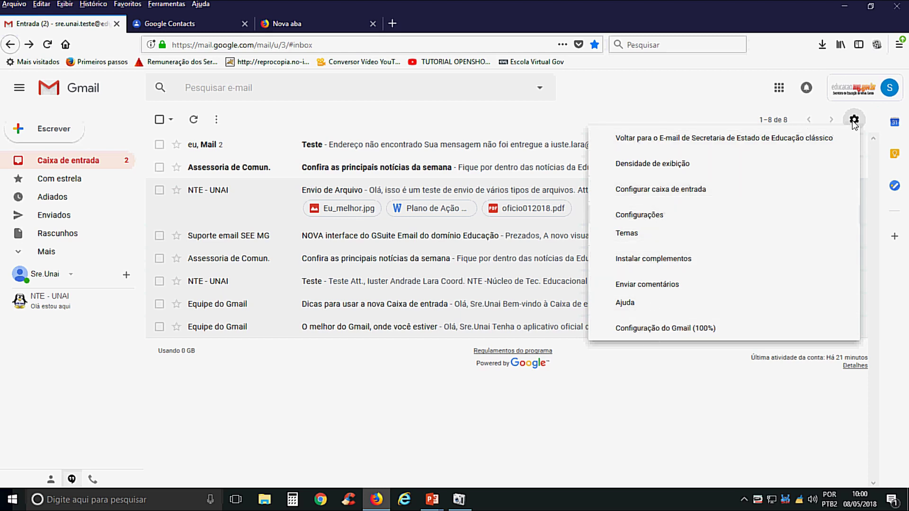
pyautogui.click(650, 216)
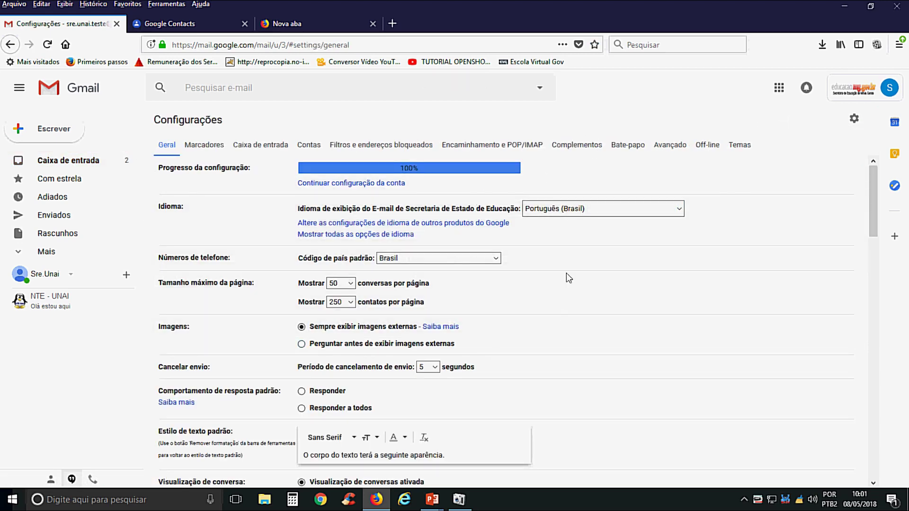
pyautogui.scroll(-10, 566, 277)
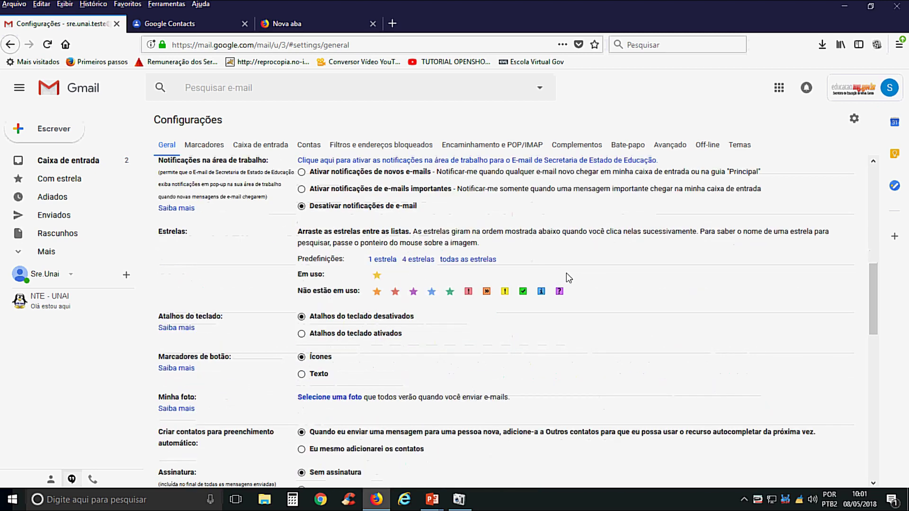
pyautogui.scroll(-5, 568, 277)
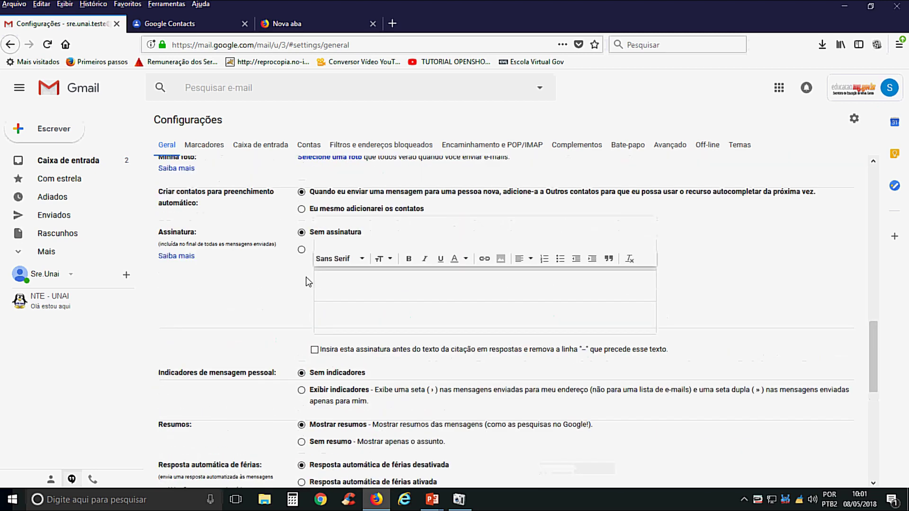
pyautogui.scroll(2, 309, 282)
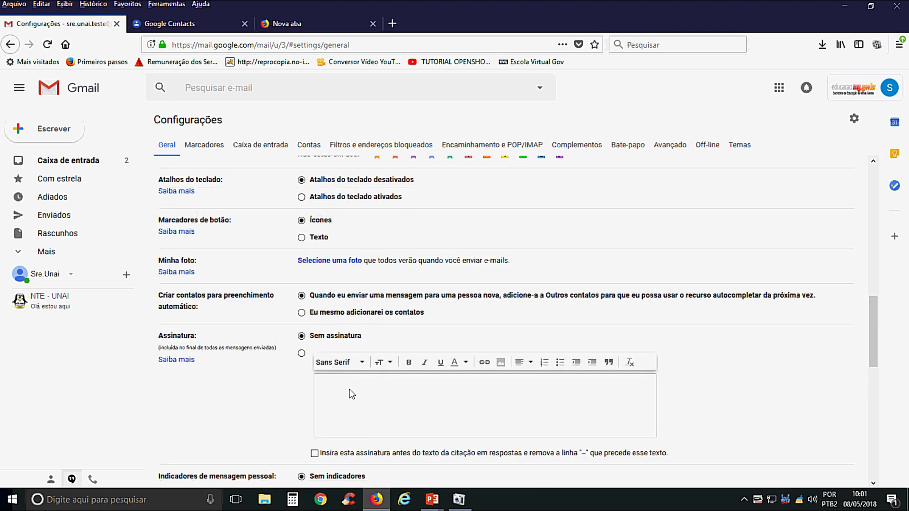
pyautogui.click(49, 163)
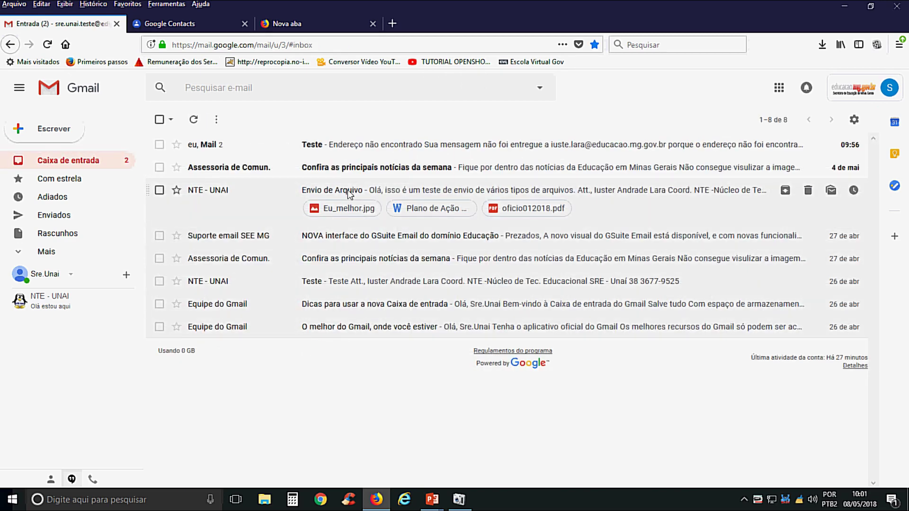
# - Briefly reopen Envio de Arquivo, return to the inbox, and bring up the gear settings menu
pyautogui.click(350, 191)
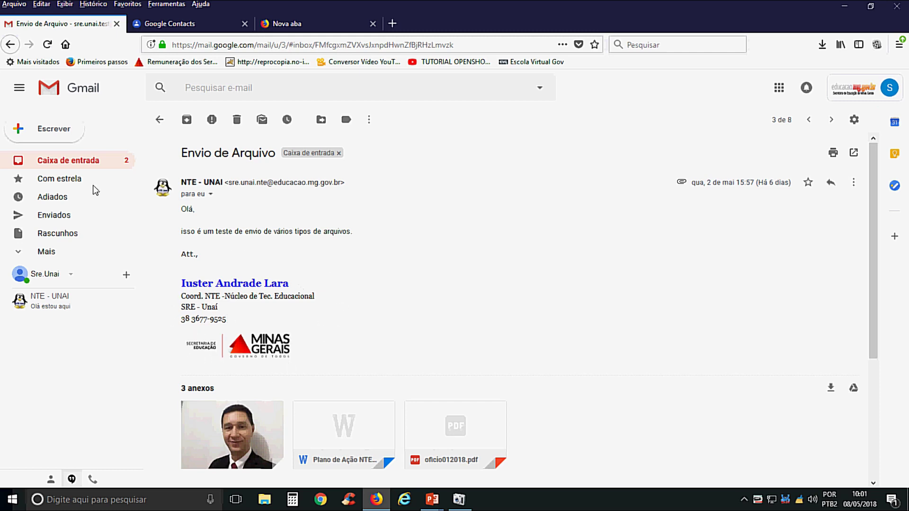
pyautogui.click(72, 161)
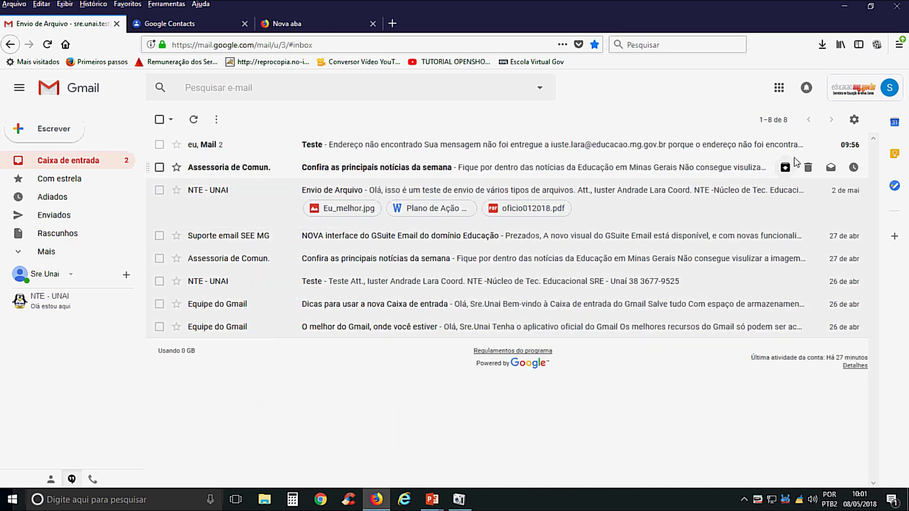
pyautogui.click(854, 119)
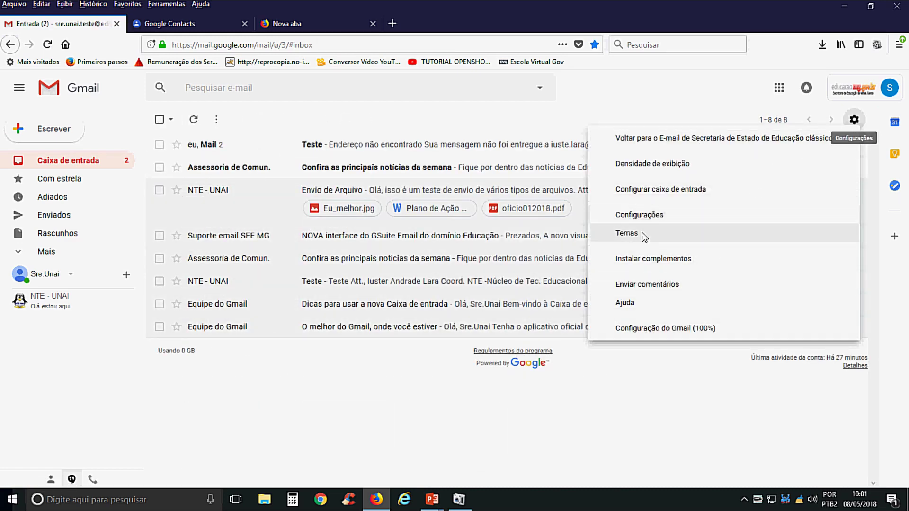
# - In Configurações, enable a custom signature reading 'E-mail Teste da SRE Unaí' and save changes
pyautogui.click(642, 218)
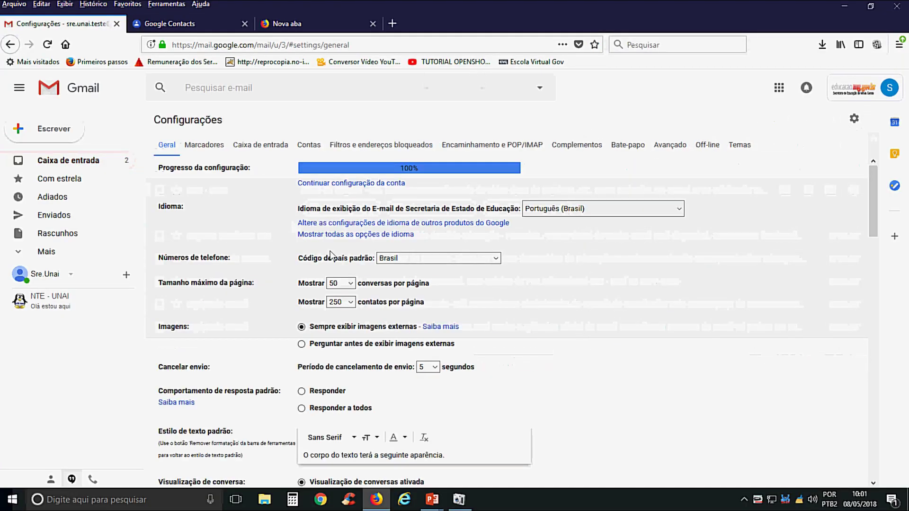
pyautogui.scroll(-5, 360, 265)
pyautogui.scroll(-10, 367, 273)
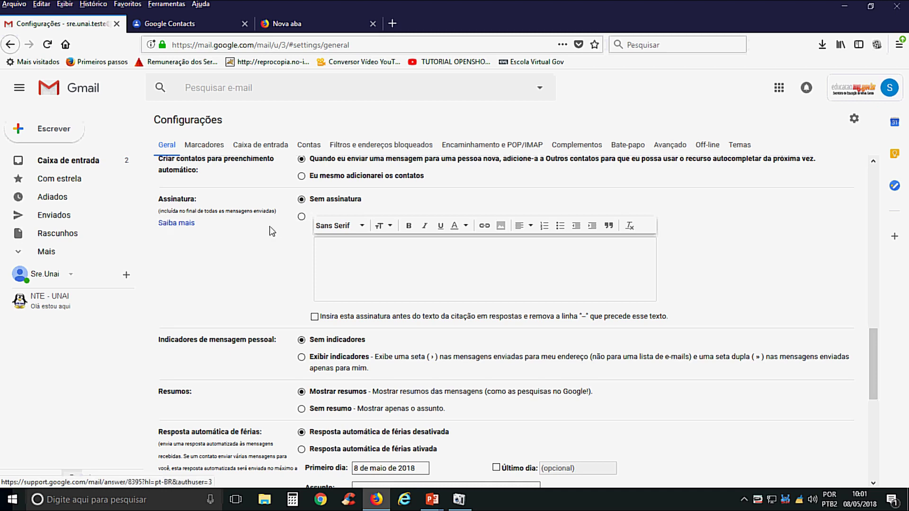
pyautogui.click(301, 217)
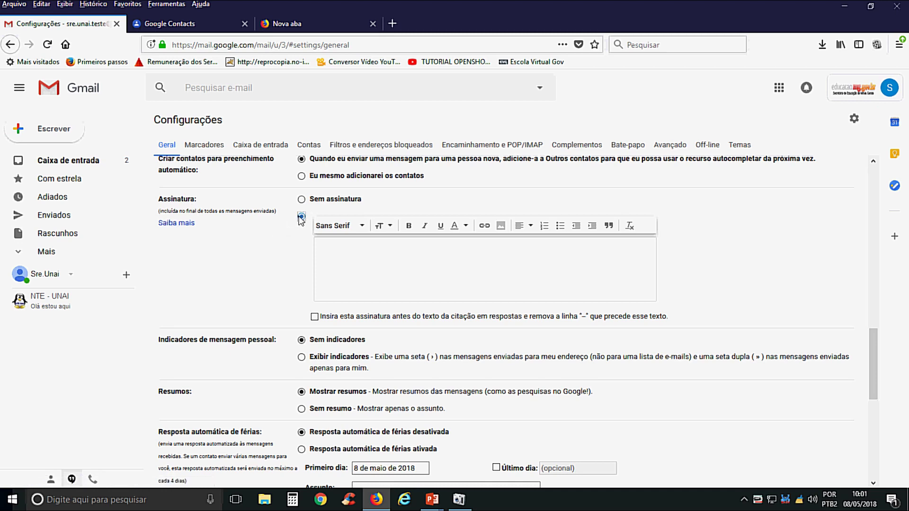
pyautogui.click(348, 247)
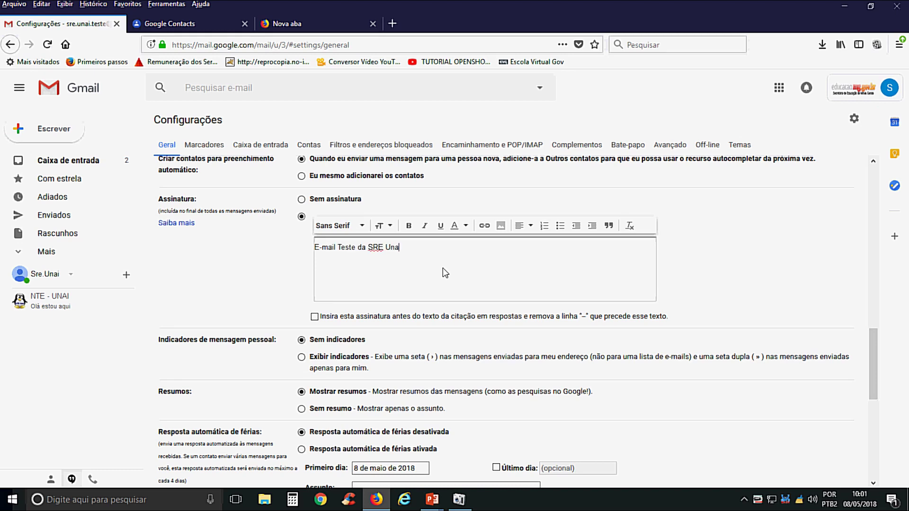
pyautogui.scroll(-7, 445, 273)
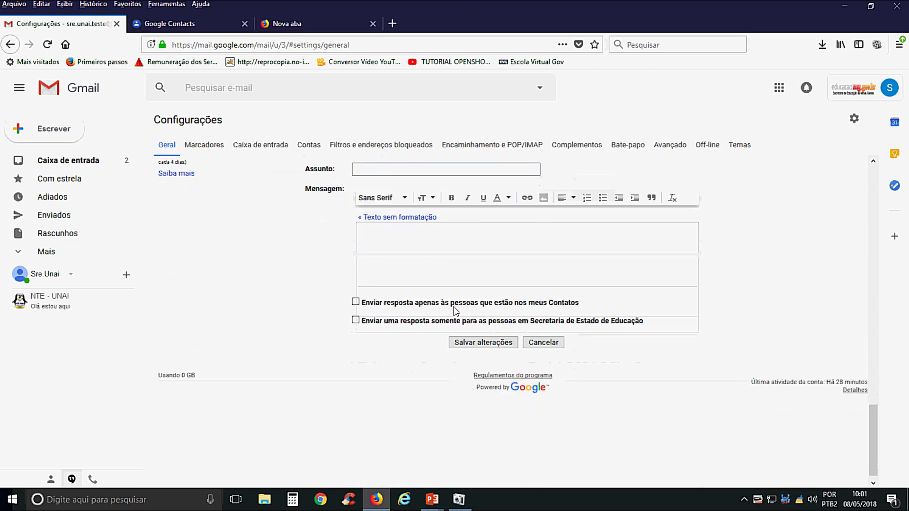
pyautogui.click(487, 333)
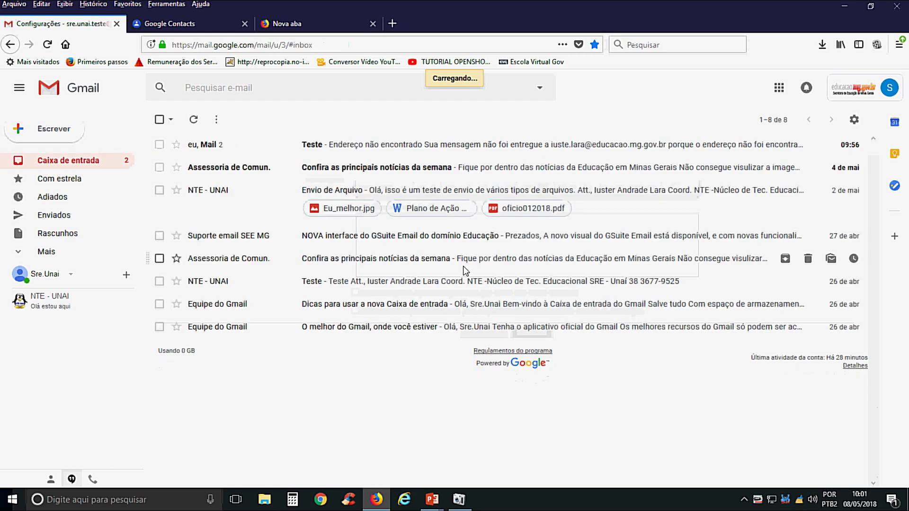
# - Compose a full-size new message to confirm the signature appears, then discard it and open the gear menu
pyautogui.click(53, 134)
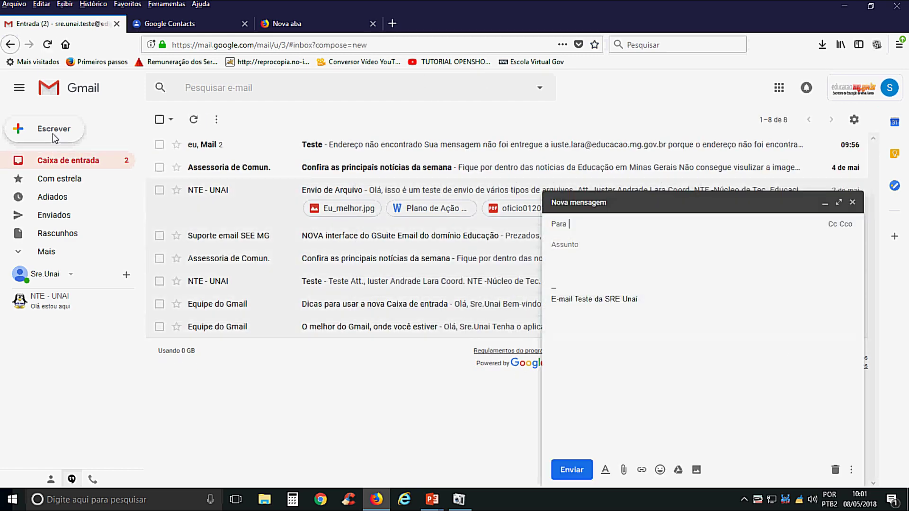
pyautogui.click(838, 202)
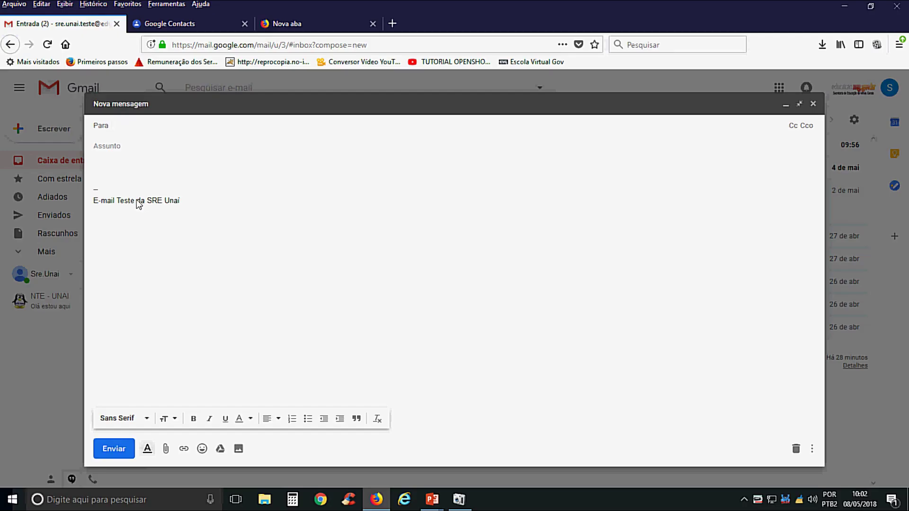
pyautogui.click(813, 104)
pyautogui.click(854, 119)
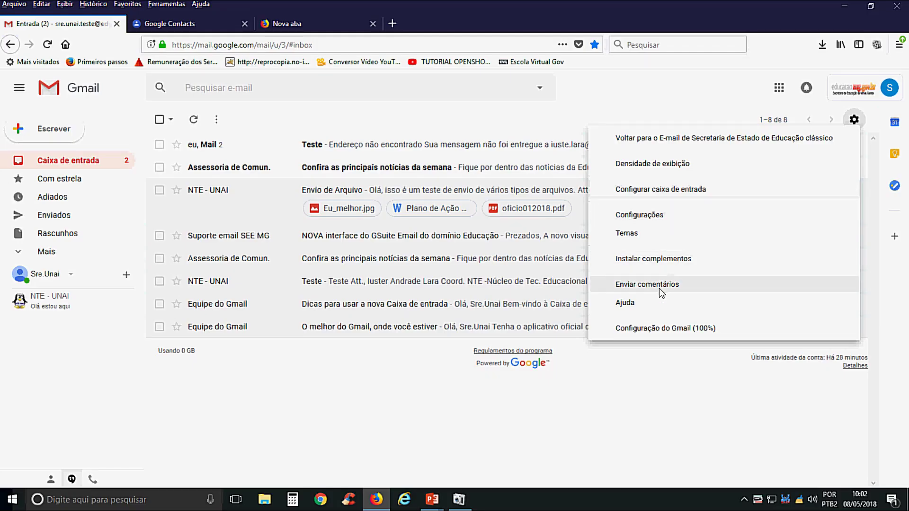
# - In full settings, select the signature text and change its font to Comic Sans MS
pyautogui.click(643, 216)
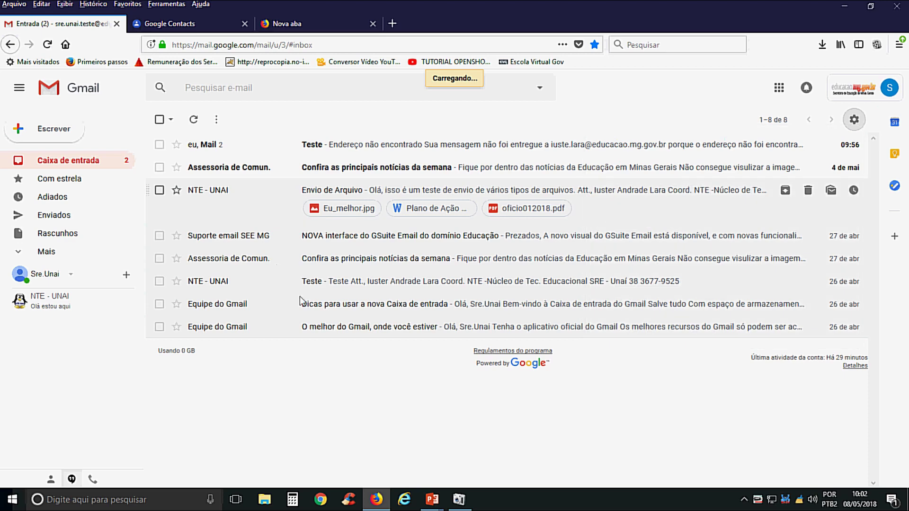
pyautogui.scroll(-5, 396, 294)
pyautogui.scroll(-10, 396, 294)
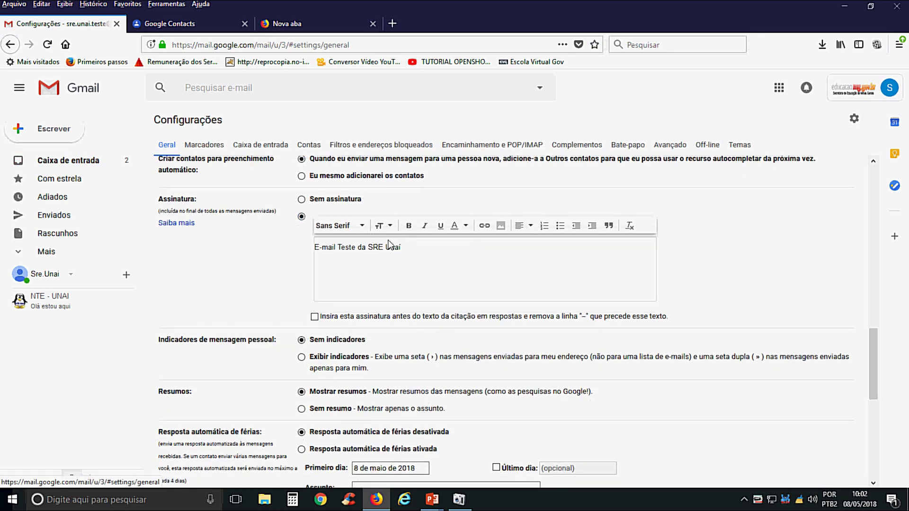
pyautogui.moveTo(402, 247); pyautogui.dragTo(314, 247)
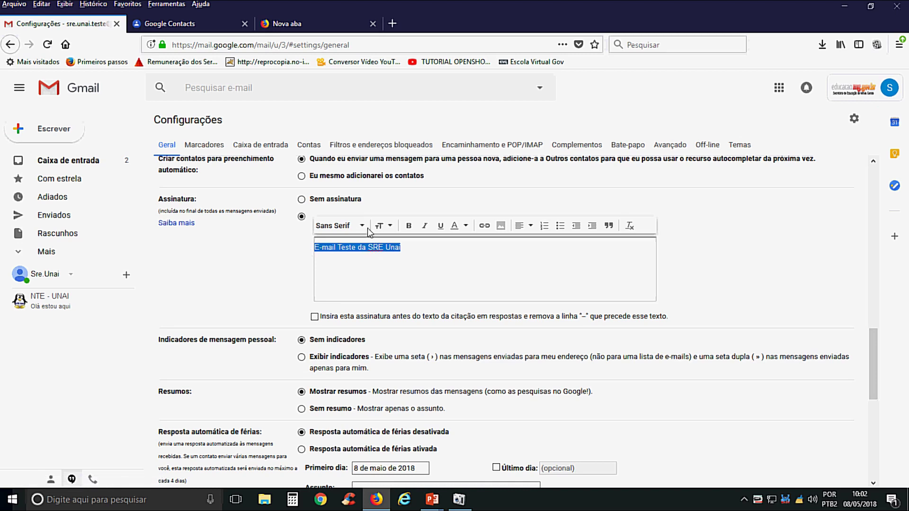
pyautogui.click(363, 227)
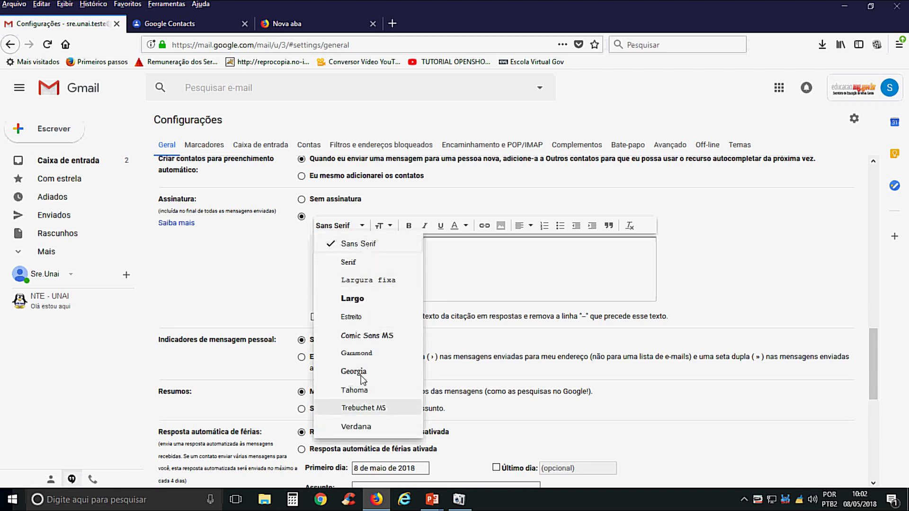
pyautogui.click(366, 336)
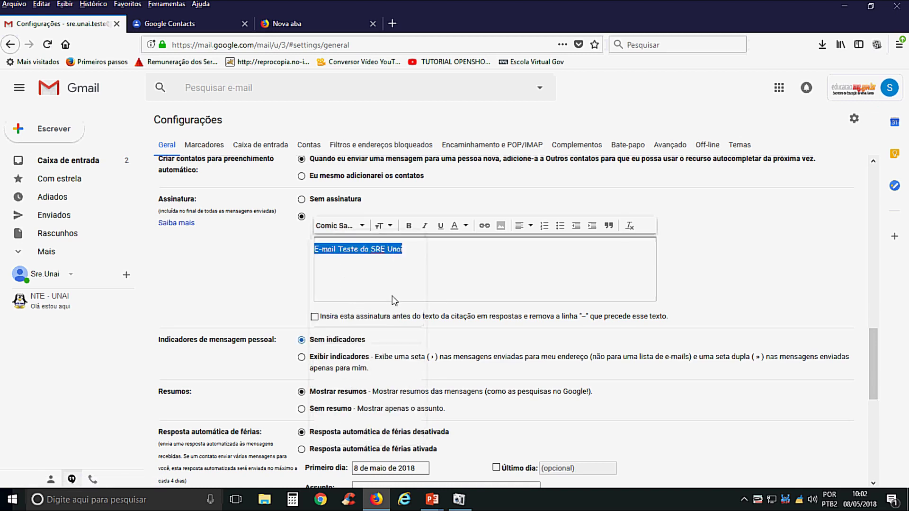
# - Make the signature Grande size and bold, leaving its text colour unchanged
pyautogui.click(391, 226)
pyautogui.click(420, 190)
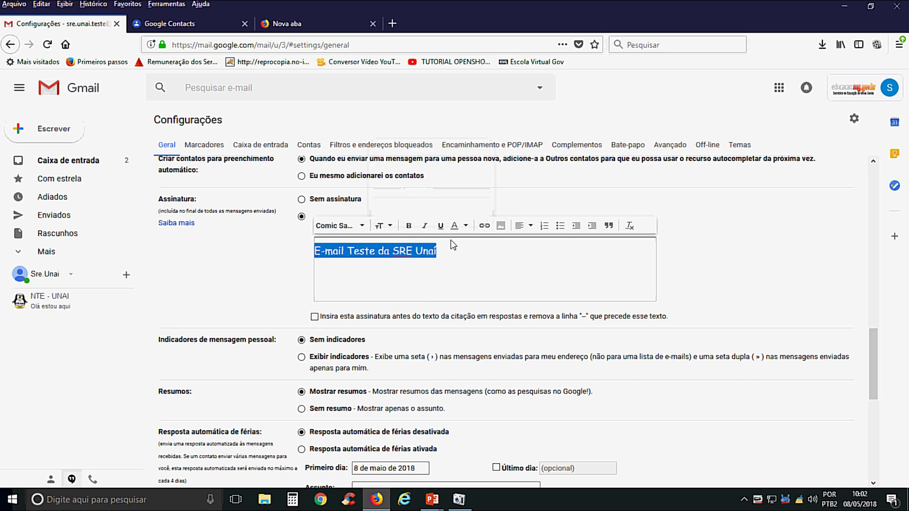
pyautogui.click(409, 229)
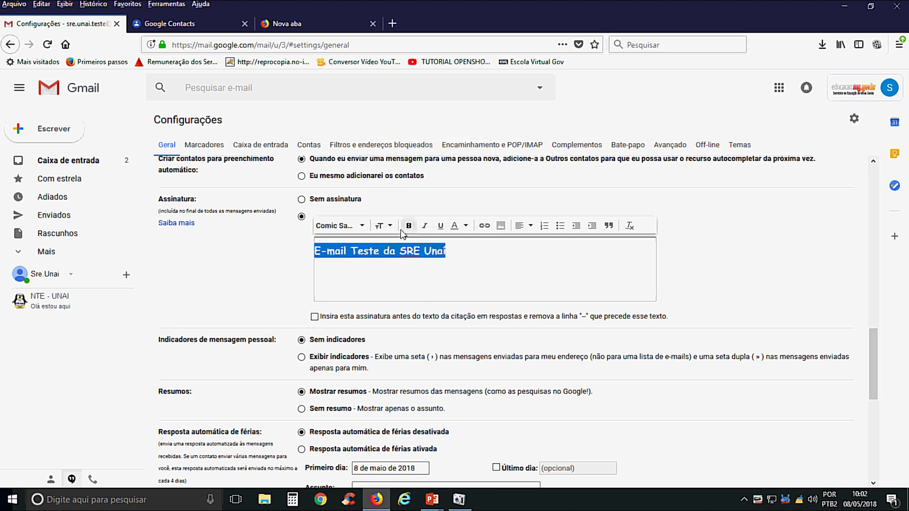
pyautogui.click(426, 228)
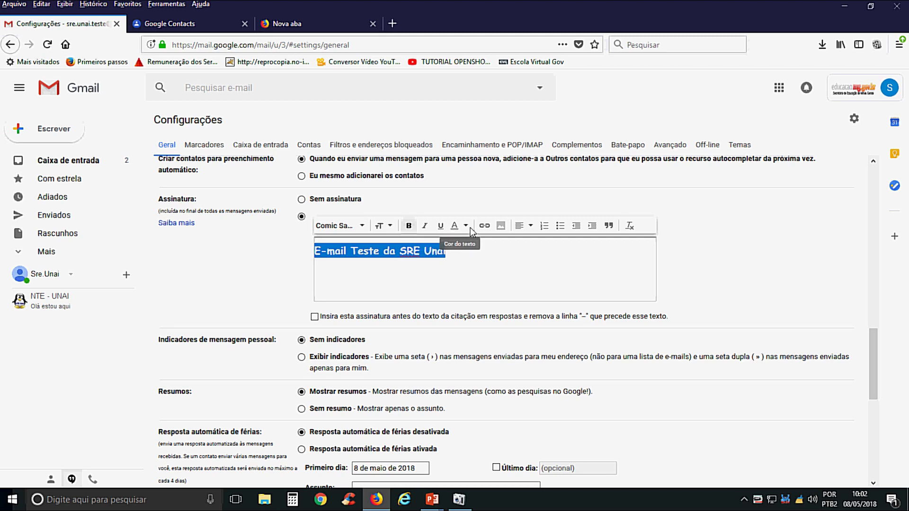
pyautogui.click(466, 225)
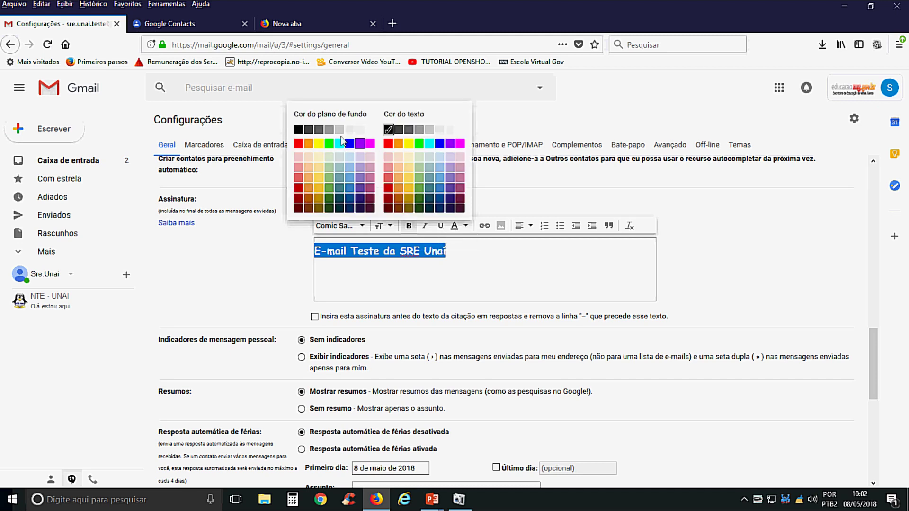
pyautogui.click(505, 273)
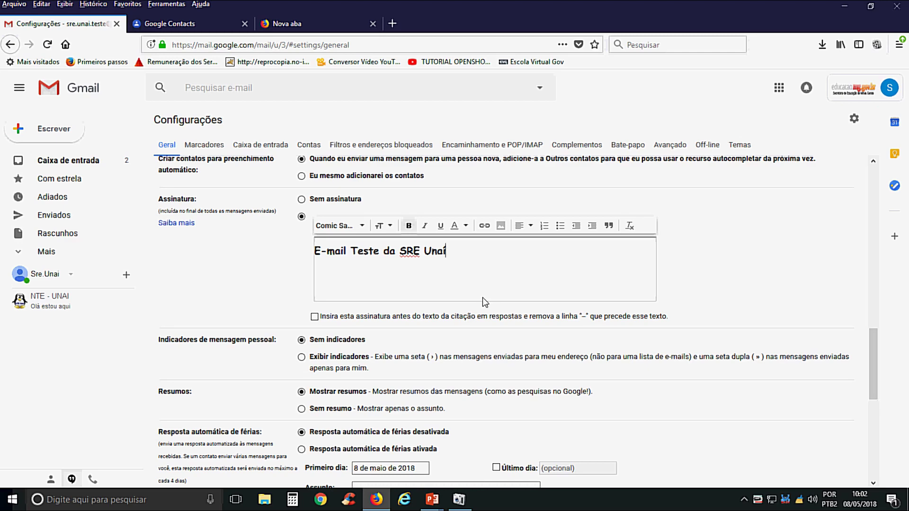
pyautogui.scroll(-8, 482, 297)
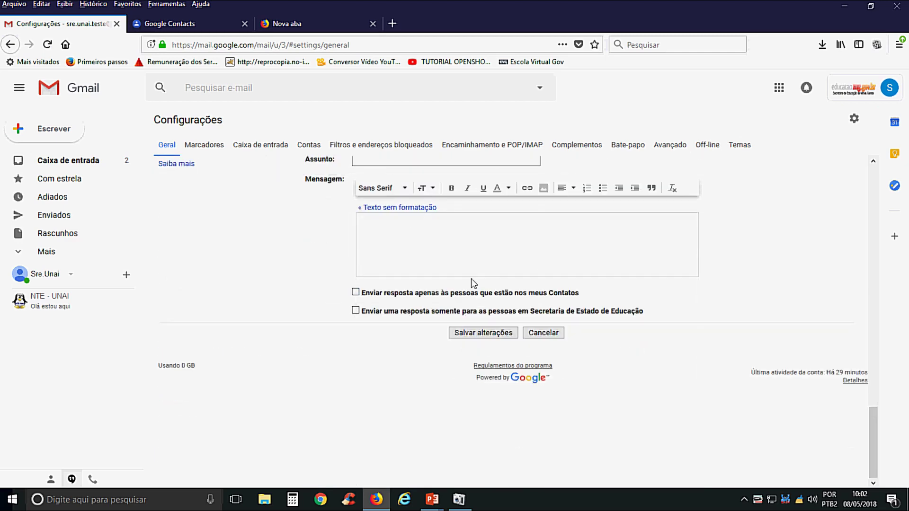
pyautogui.scroll(3, 471, 280)
pyautogui.scroll(15, 482, 326)
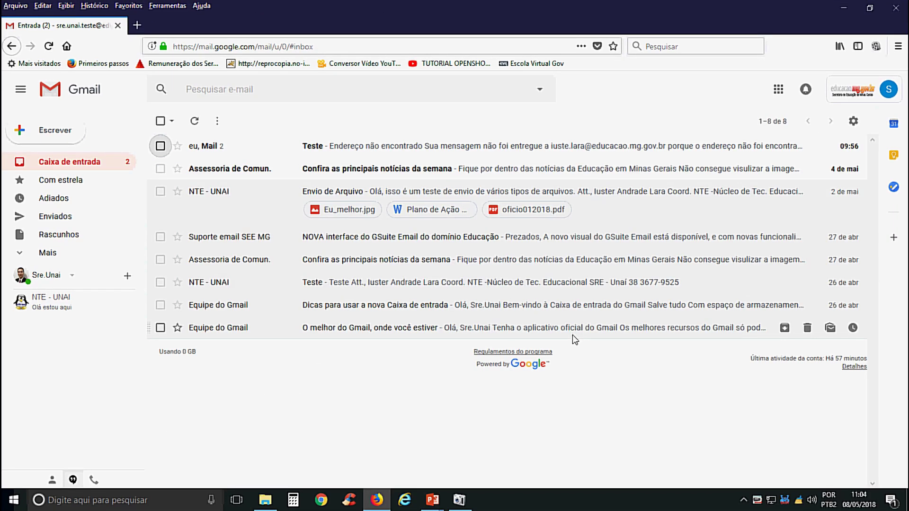
# - Open the full Configurações page and scroll the Geral tab down to Minha foto
pyautogui.click(853, 122)
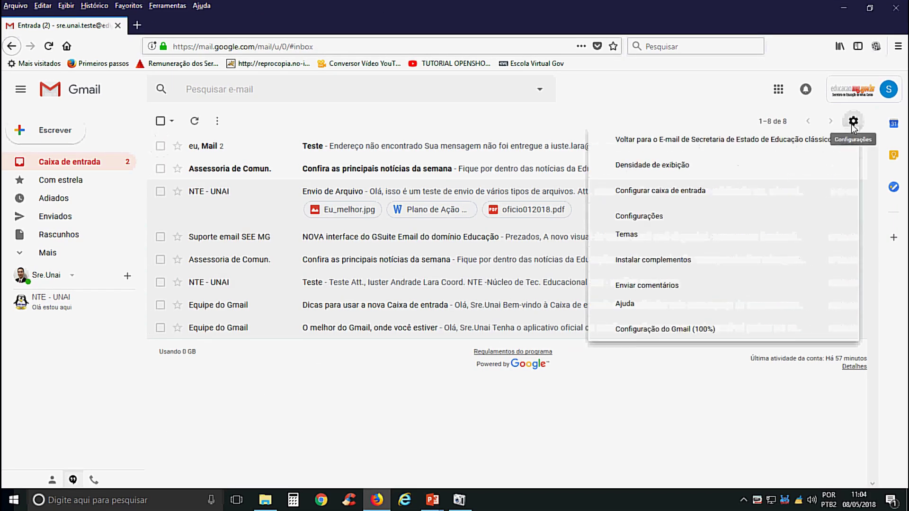
pyautogui.click(640, 216)
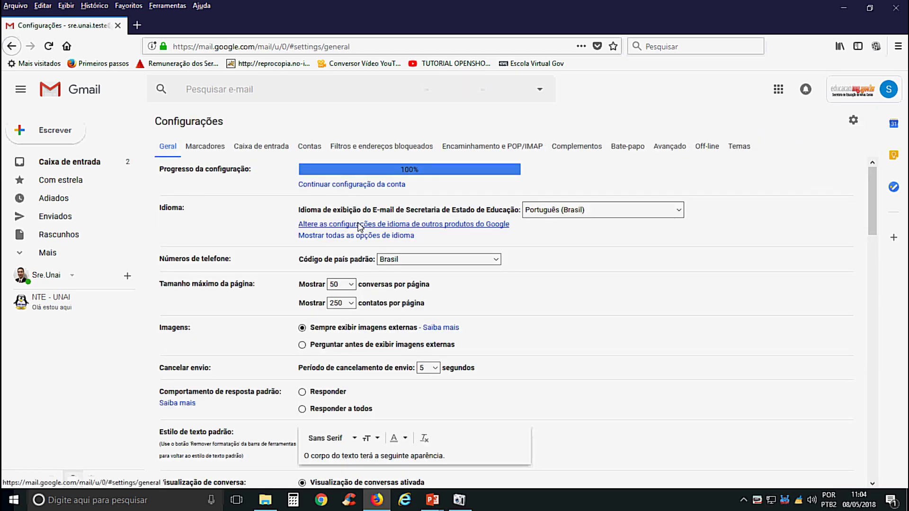
pyautogui.scroll(-4, 530, 345)
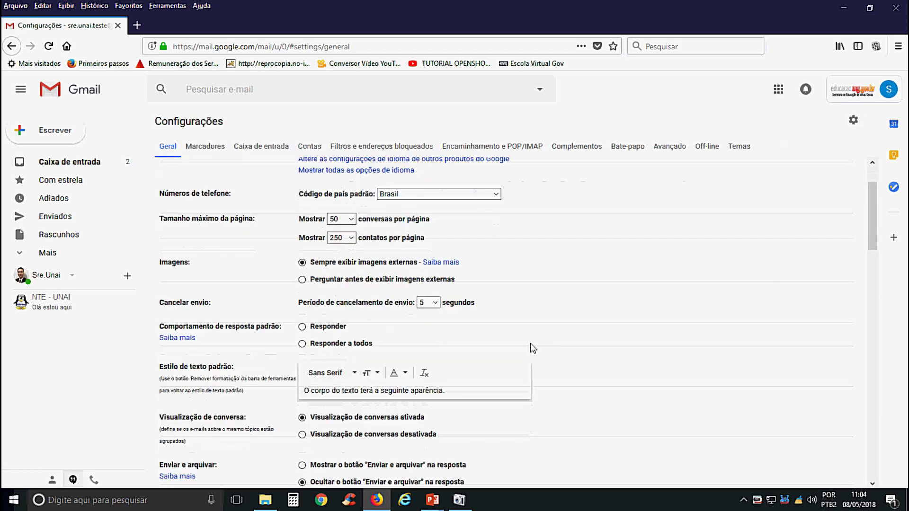
pyautogui.scroll(-1, 530, 348)
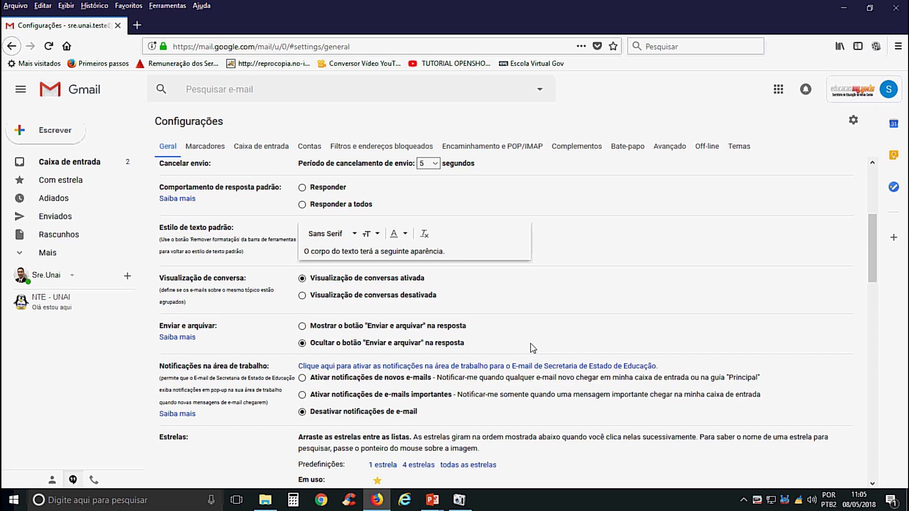
pyautogui.scroll(-5, 531, 344)
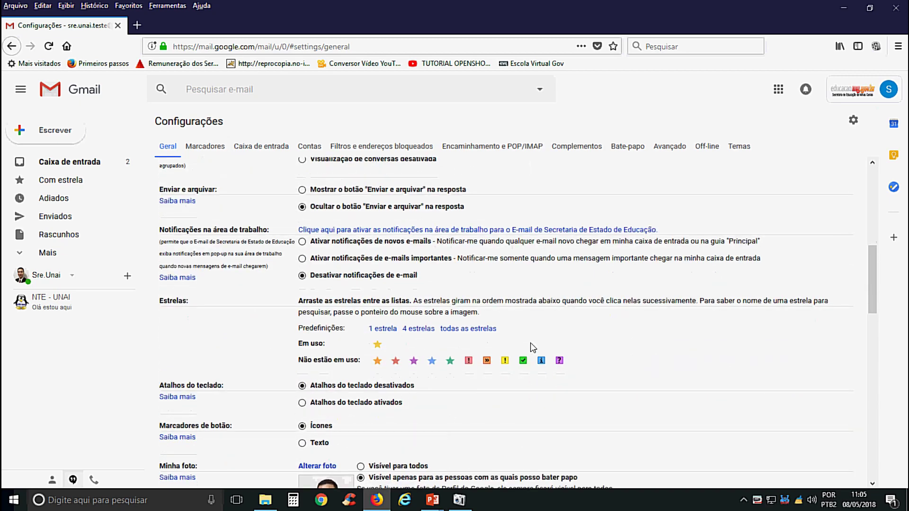
pyautogui.scroll(-2, 525, 343)
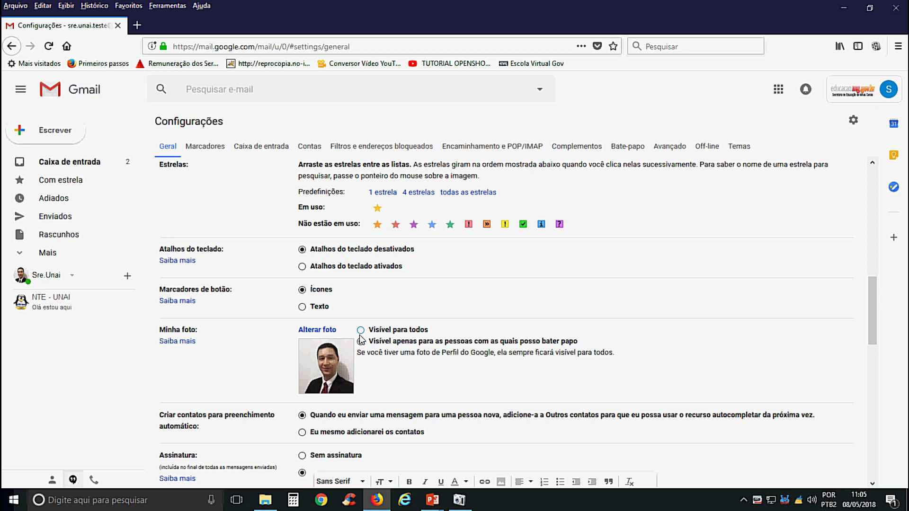
# - Via Alterar foto, select Eu_melhor.jpg from DADOS (D:) as the new profile photo
pyautogui.click(327, 330)
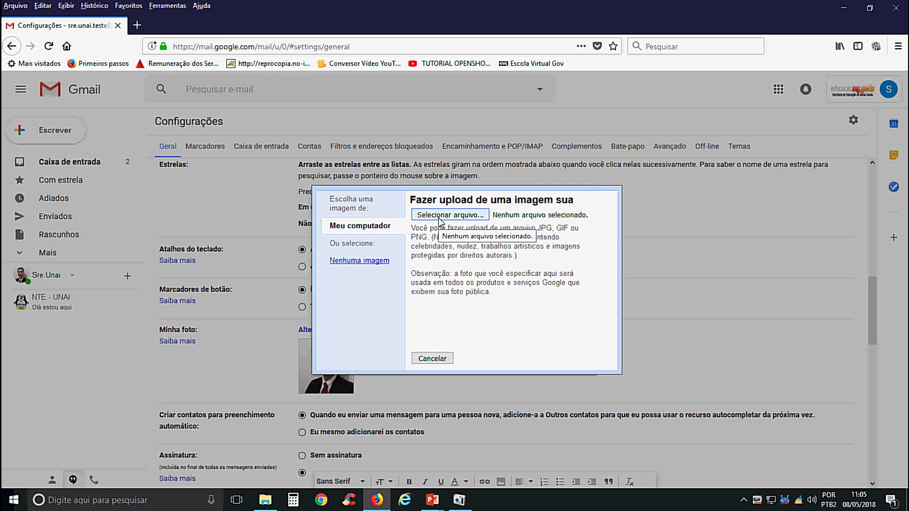
pyautogui.click(432, 214)
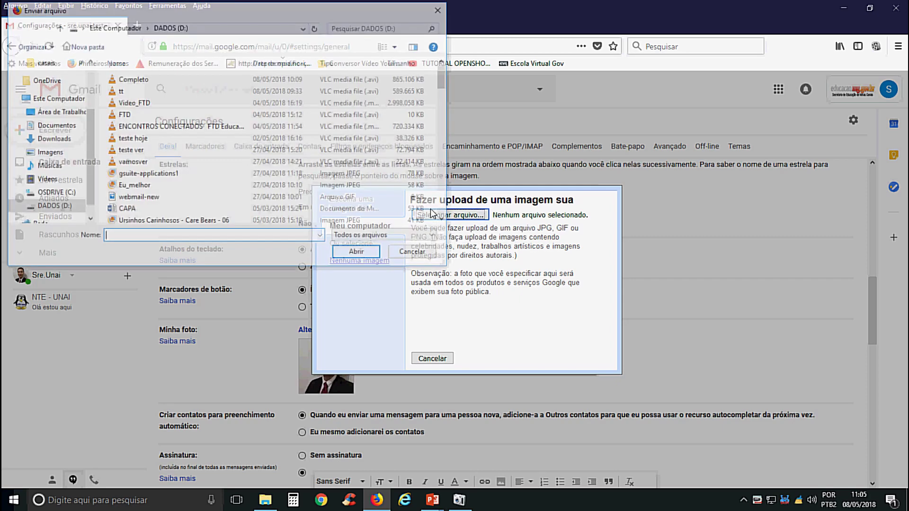
pyautogui.click(156, 186)
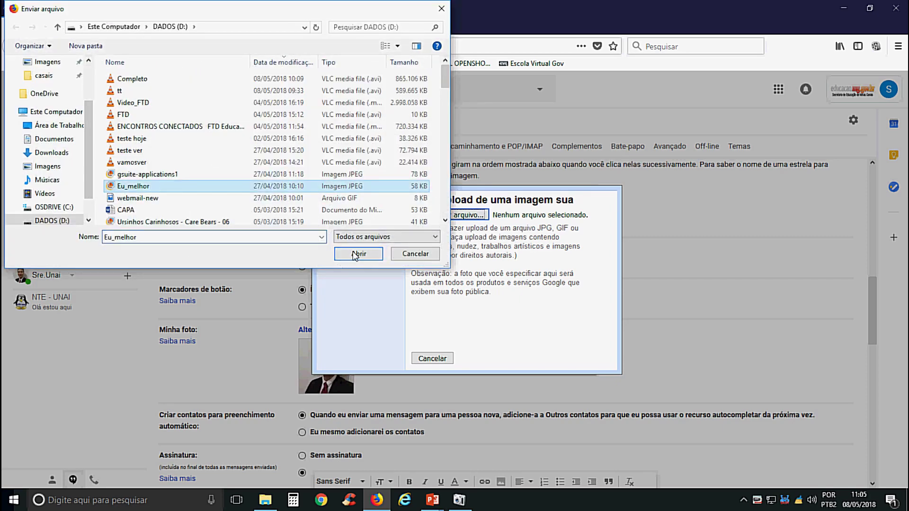
pyautogui.click(358, 254)
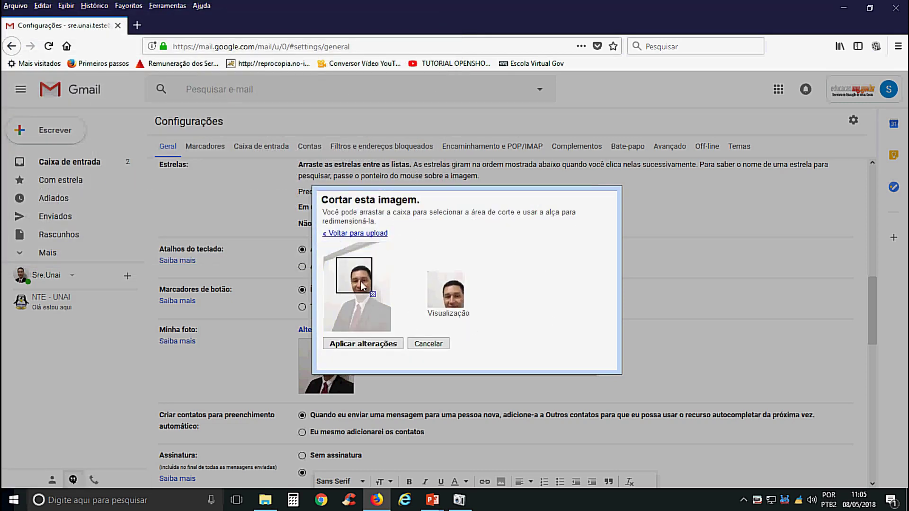
# - Resize and position the crop box over head and shoulders, then apply it as the profile photo
pyautogui.moveTo(374, 297); pyautogui.dragTo(393, 328)
pyautogui.moveTo(383, 295); pyautogui.dragTo(380, 297)
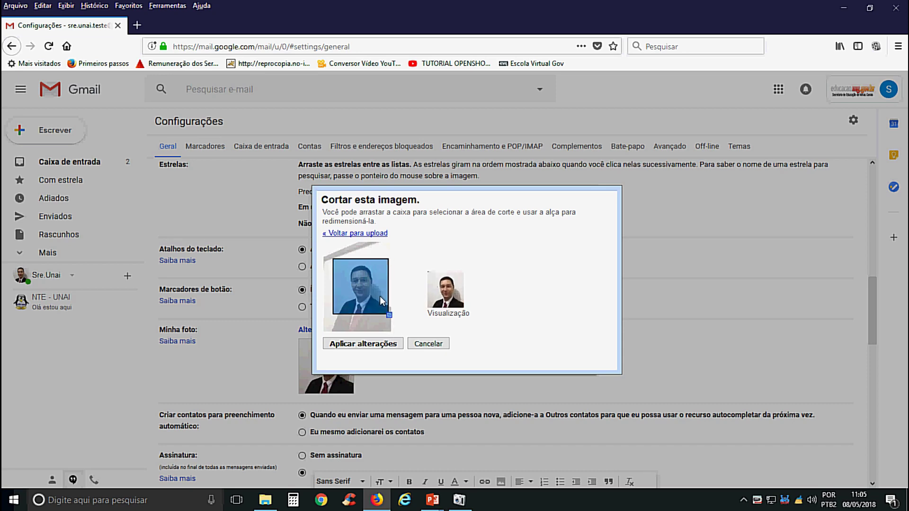
pyautogui.click(379, 344)
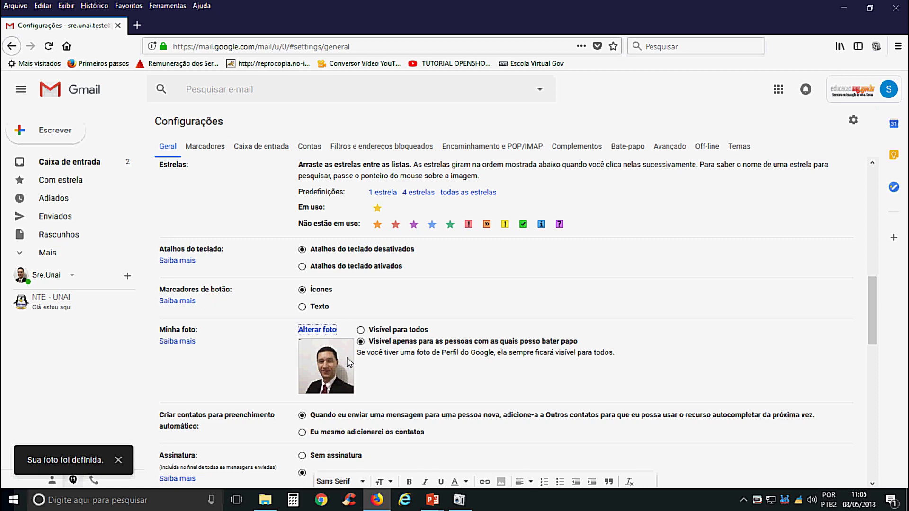
# - Scroll the settings page to review the saved signature, then return to Caixa de entrada
pyautogui.scroll(-5, 347, 358)
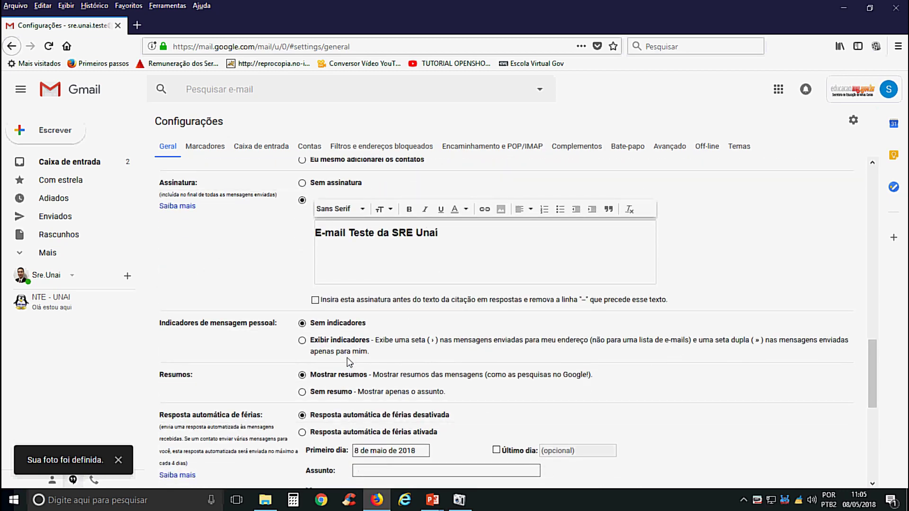
pyautogui.scroll(-6, 350, 362)
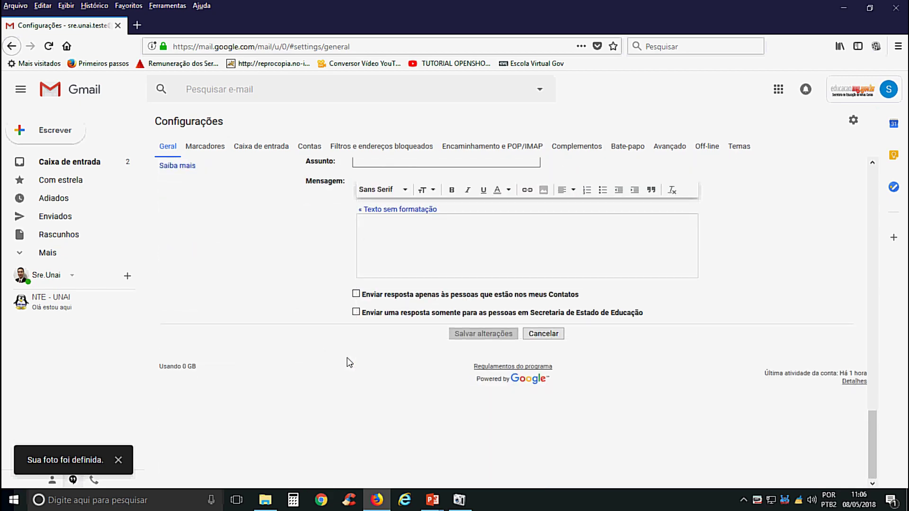
pyautogui.scroll(4, 383, 323)
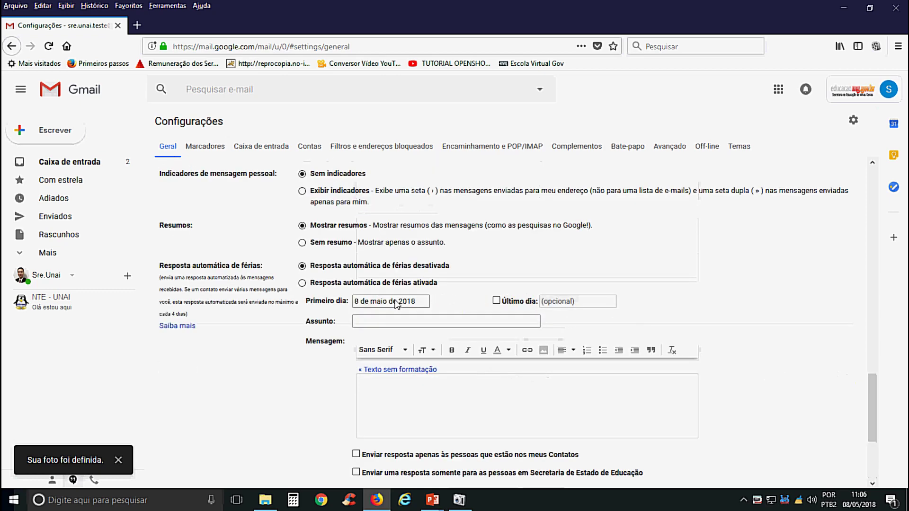
pyautogui.click(66, 163)
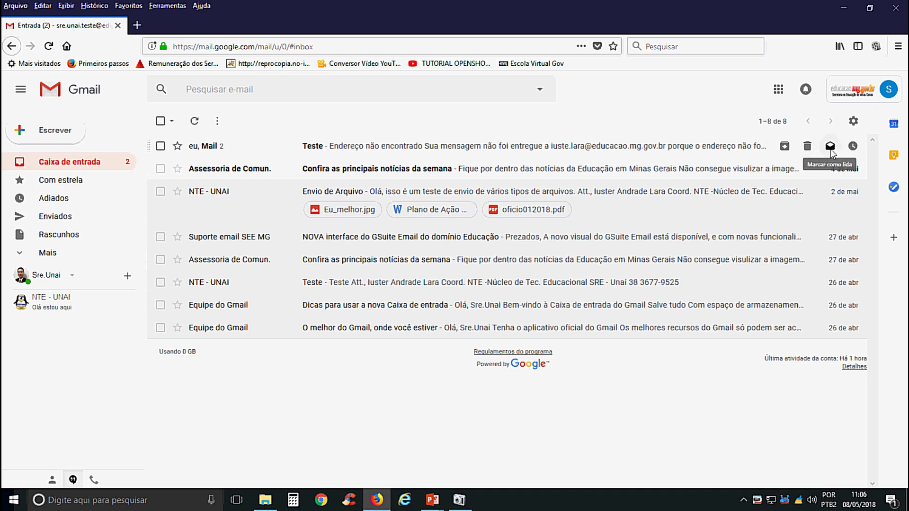
pyautogui.click(160, 146)
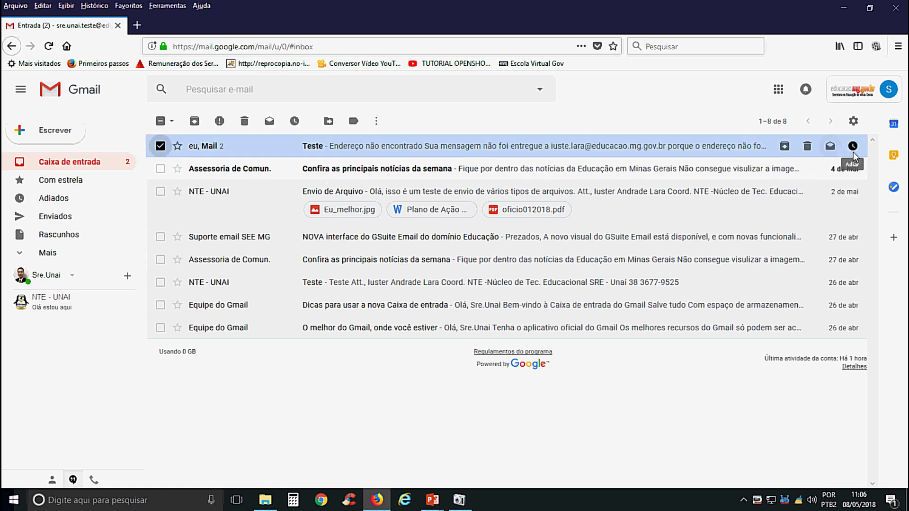
pyautogui.click(852, 146)
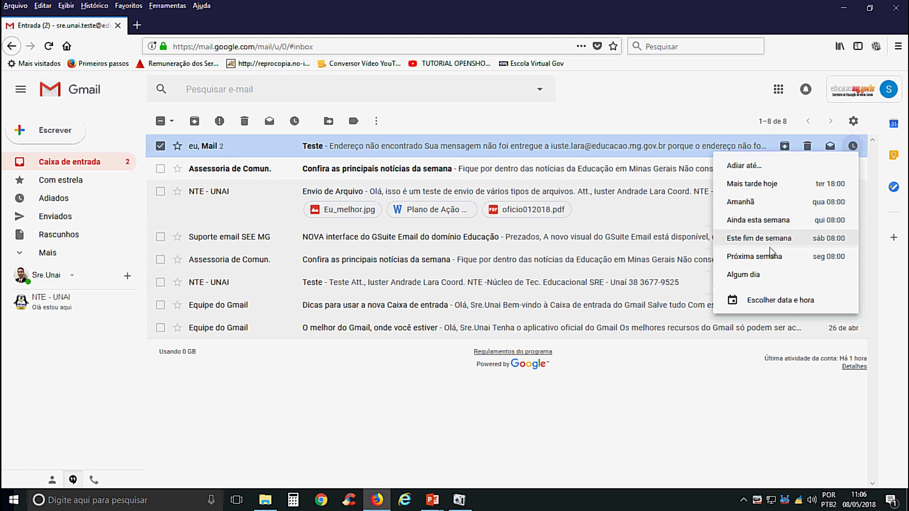
pyautogui.click(802, 300)
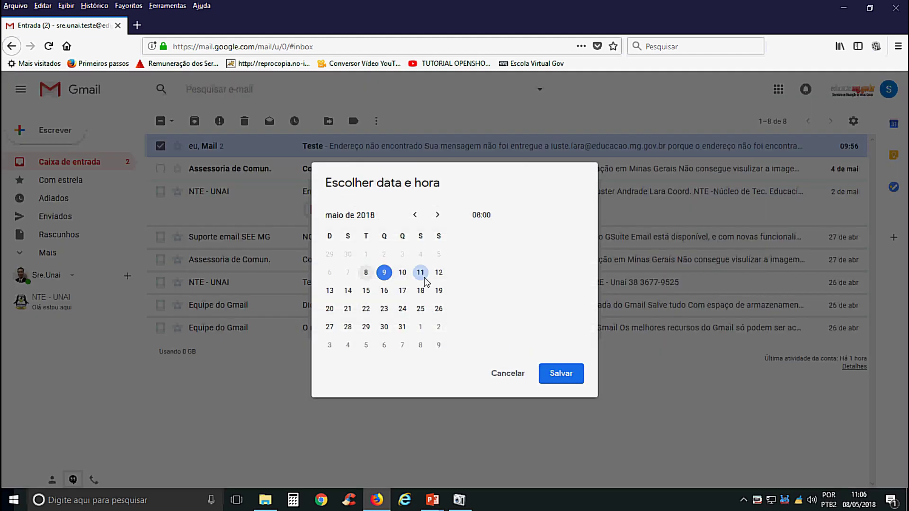
pyautogui.click(518, 375)
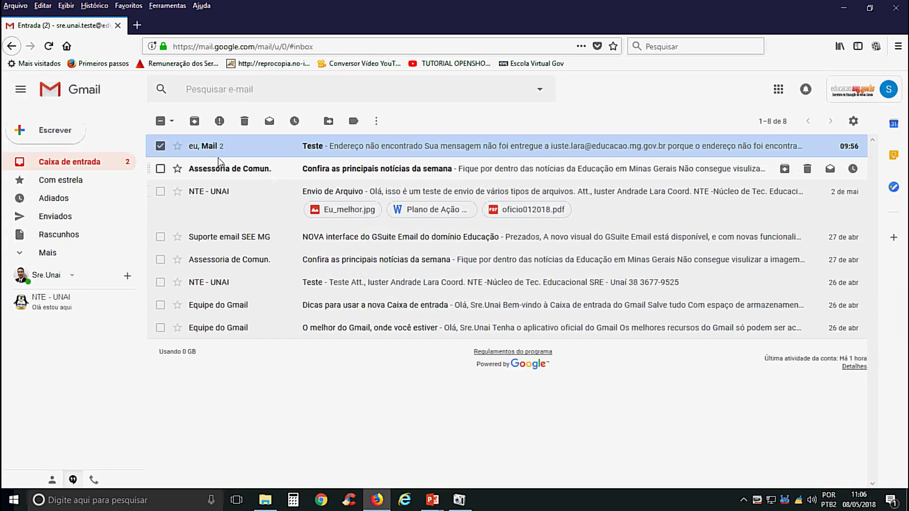
pyautogui.click(161, 147)
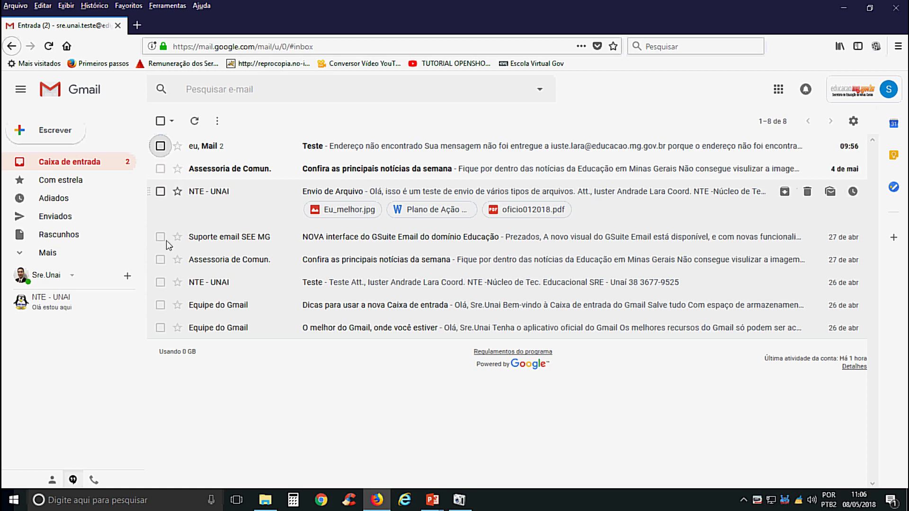
# - Expand Mais in the sidebar, scroll the labels down to Categorias, and click Pesquisar e-mail
pyautogui.click(47, 256)
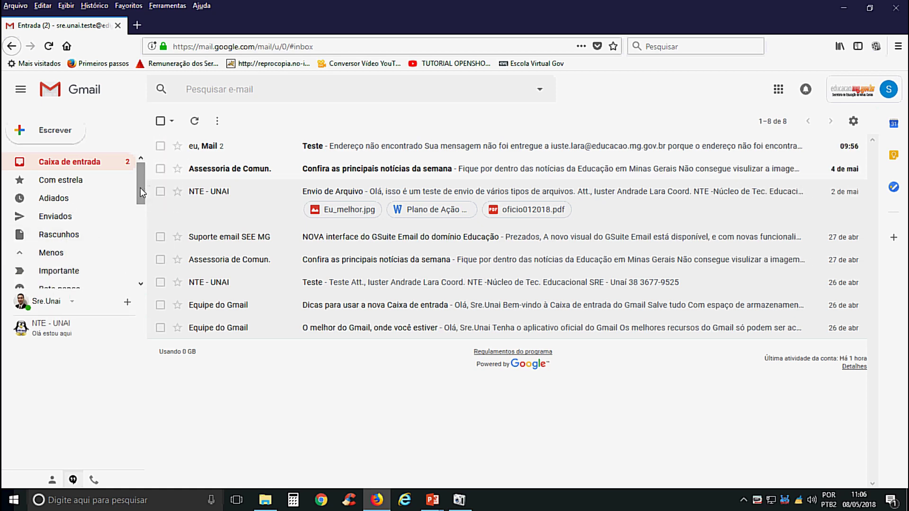
pyautogui.moveTo(140, 187); pyautogui.dragTo(134, 277)
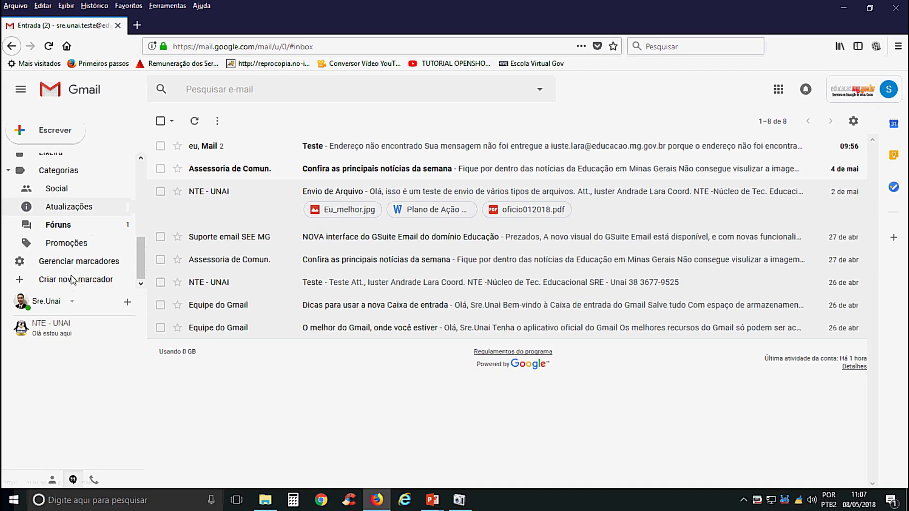
pyautogui.click(299, 93)
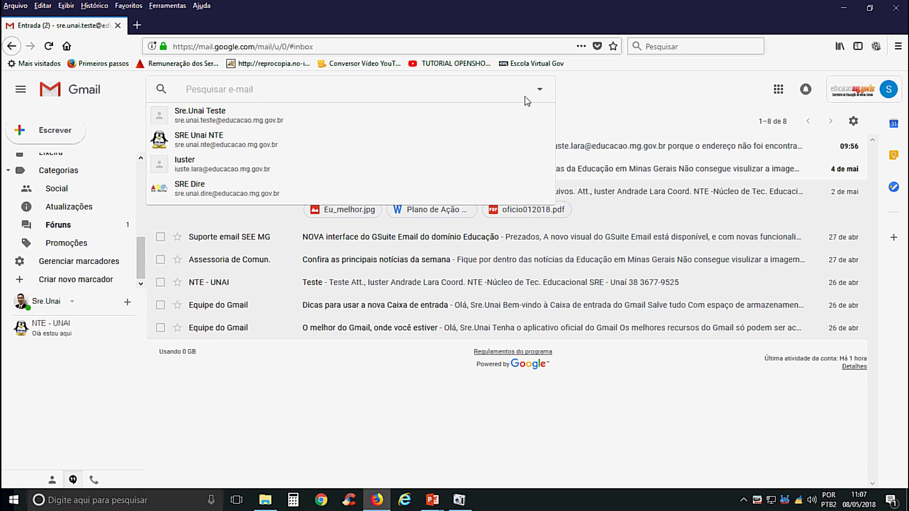
pyautogui.click(541, 95)
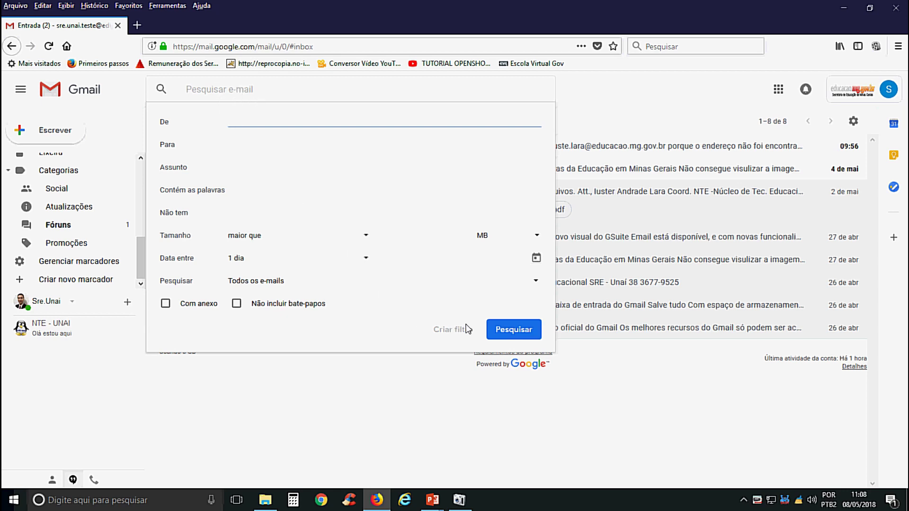
pyautogui.click(605, 93)
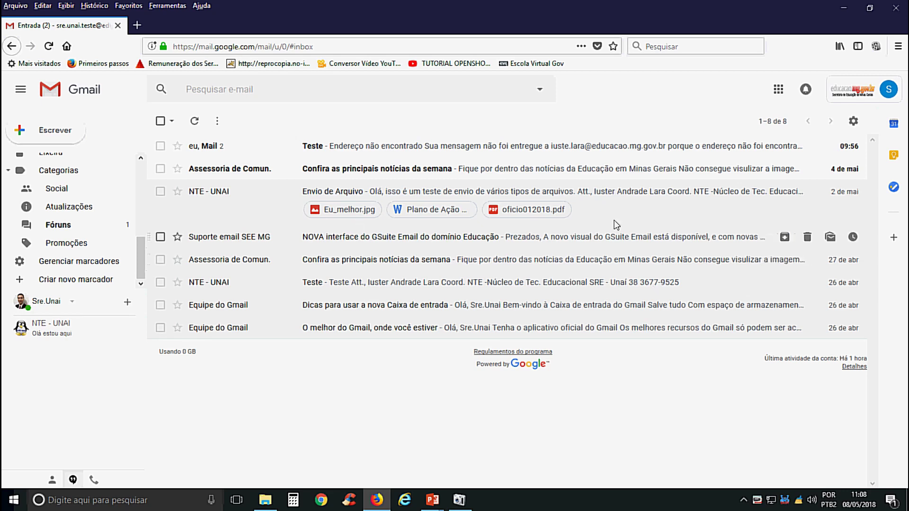
# - Open the account panel, browse its account list, then close and reopen it to show three Desconectada accounts
pyautogui.click(881, 89)
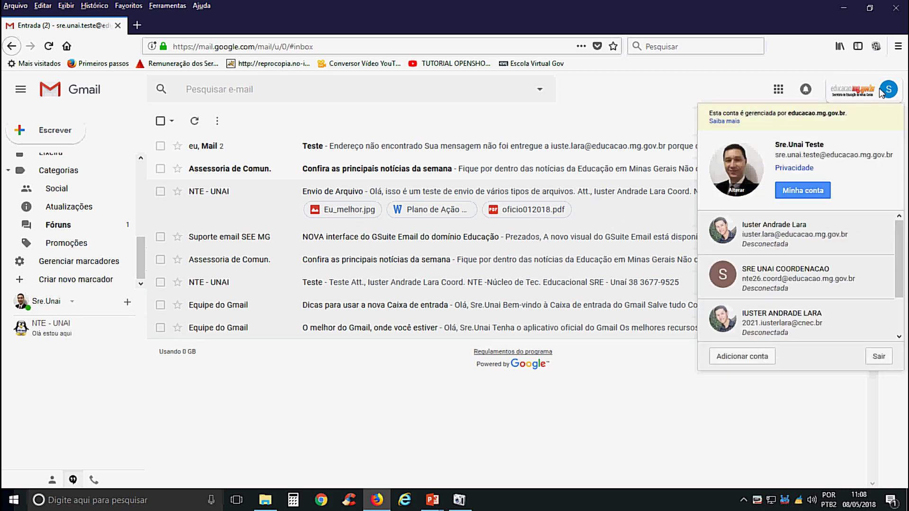
pyautogui.moveTo(897, 262); pyautogui.dragTo(896, 316)
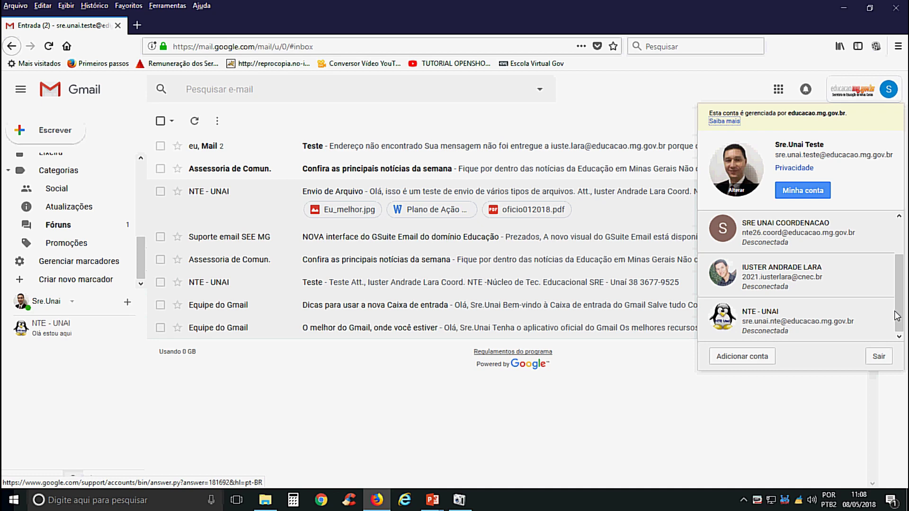
pyautogui.click(713, 99)
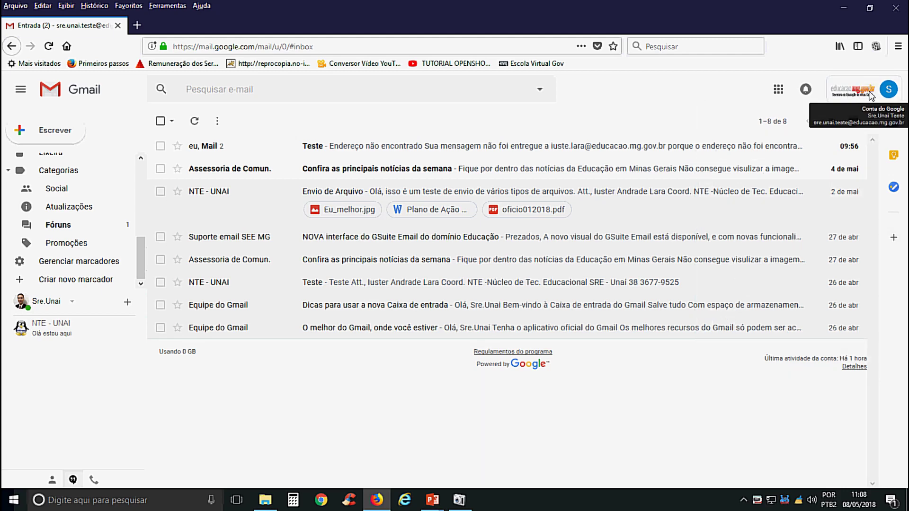
pyautogui.click(879, 88)
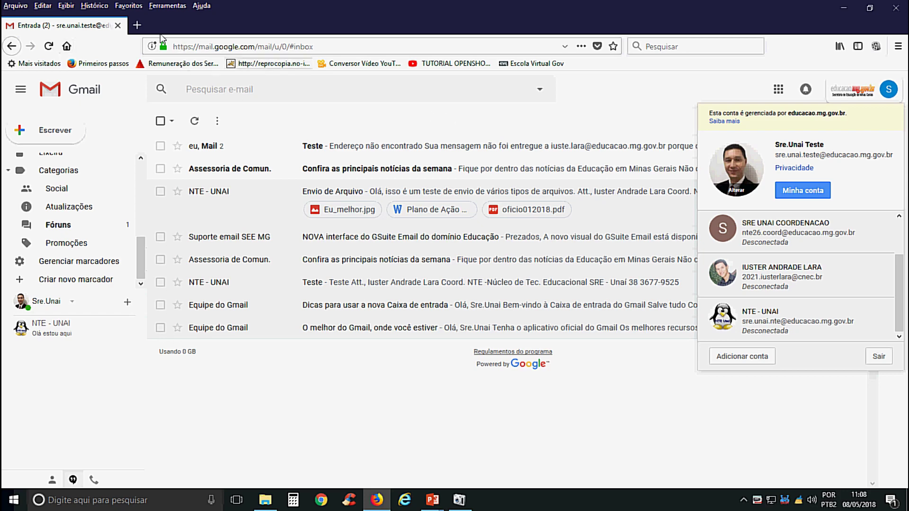
# - Twice replace the Gmail tab with a new tab loading the webmail.educacao.mg.gov.br address
pyautogui.click(142, 30)
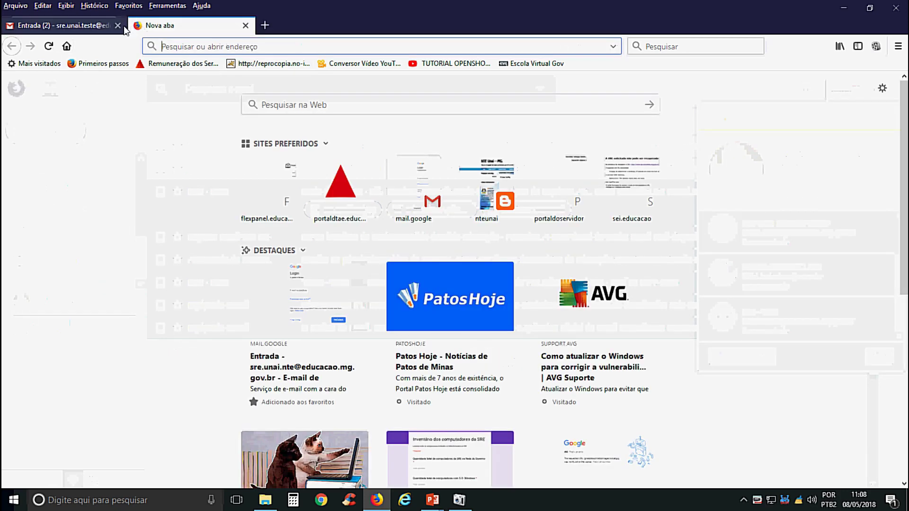
pyautogui.click(118, 26)
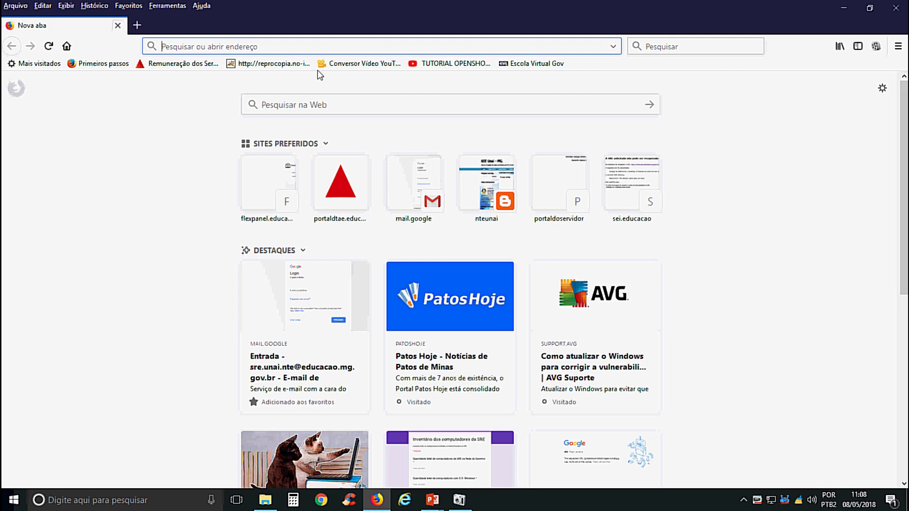
pyautogui.write('we')
pyautogui.press('Return')
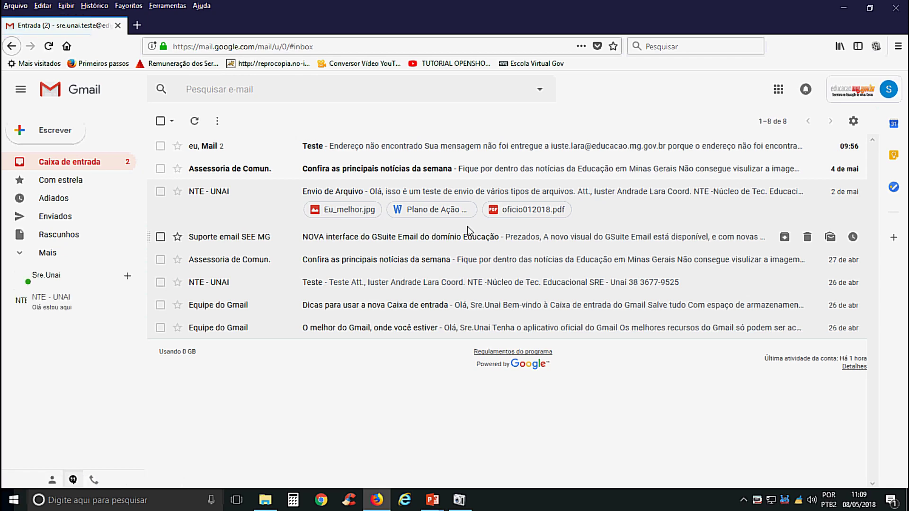
pyautogui.click(137, 25)
pyautogui.click(118, 25)
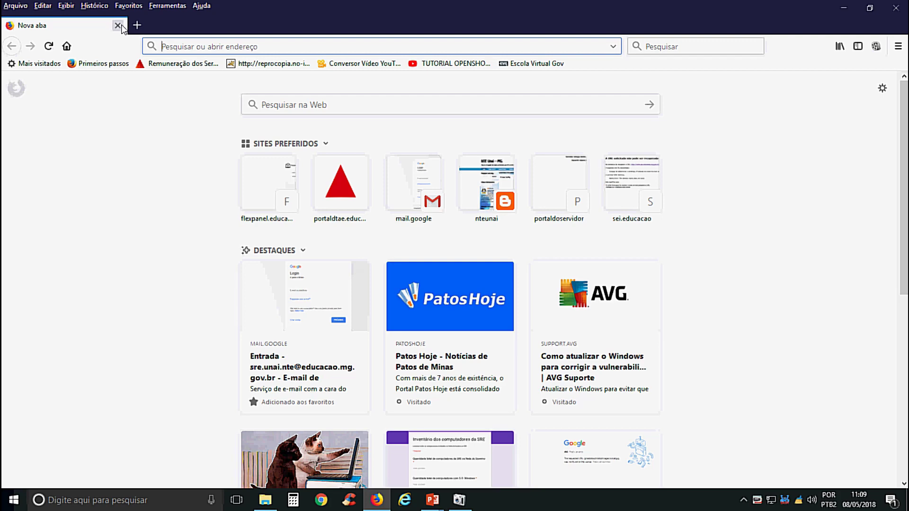
pyautogui.write('webmail.educacao.mg.gov.br/')
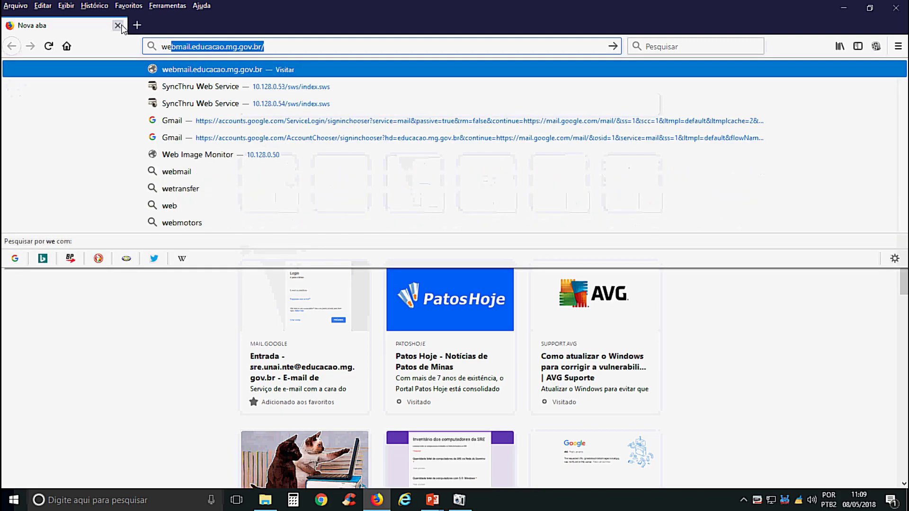
pyautogui.press('Return')
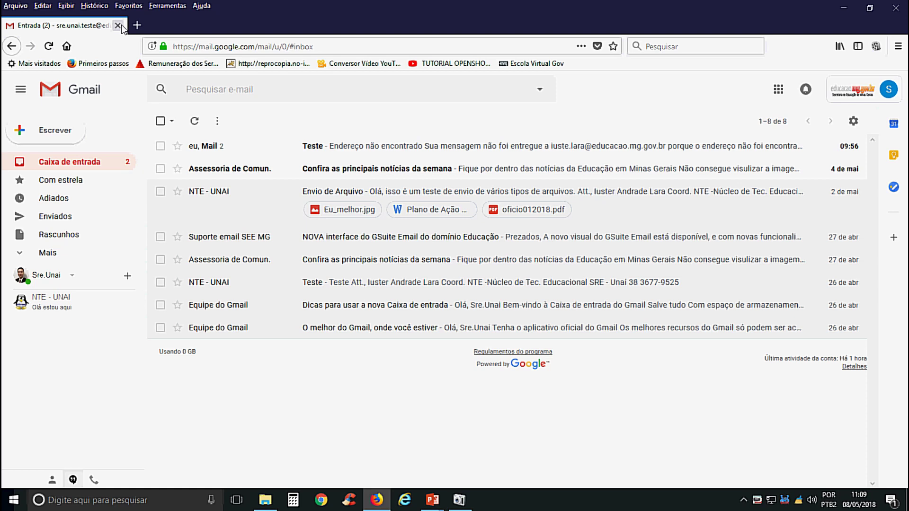
# - Sign out with Sair from the account panel, then pick the test account on 'Escolha uma conta'
pyautogui.click(889, 89)
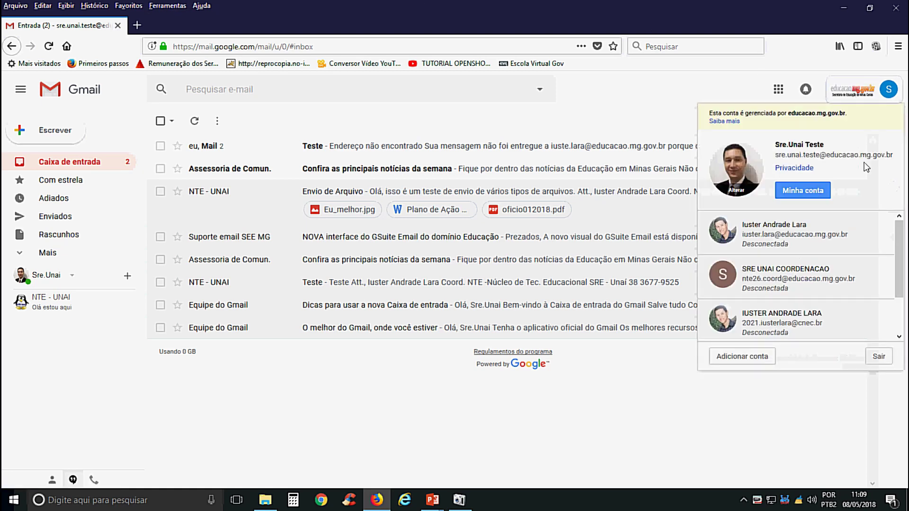
pyautogui.click(497, 127)
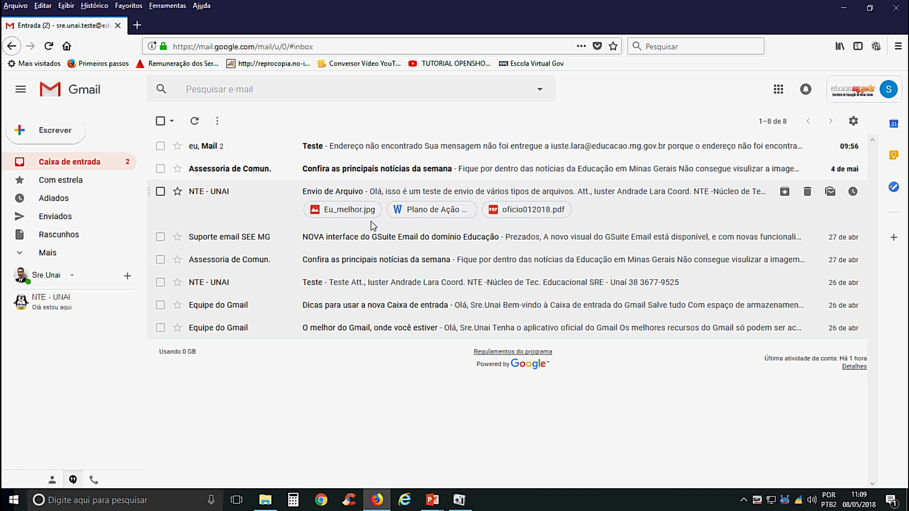
pyautogui.click(888, 88)
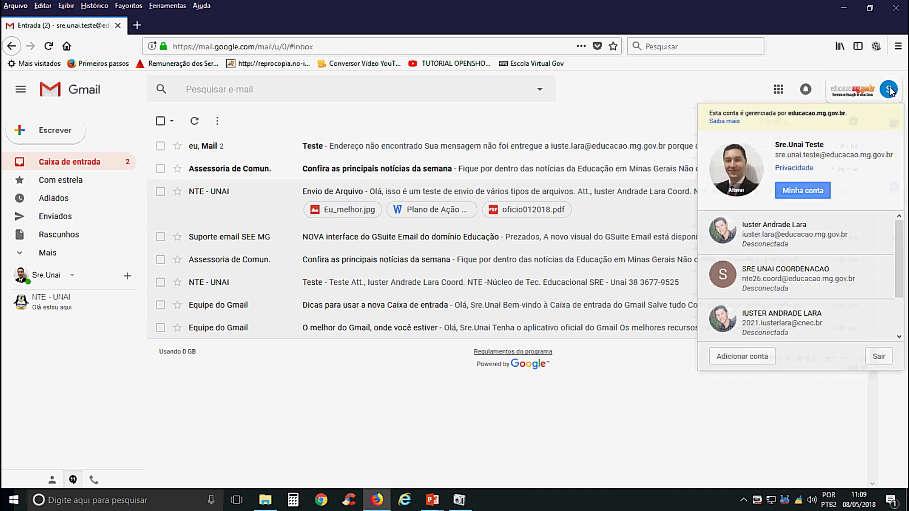
pyautogui.click(877, 360)
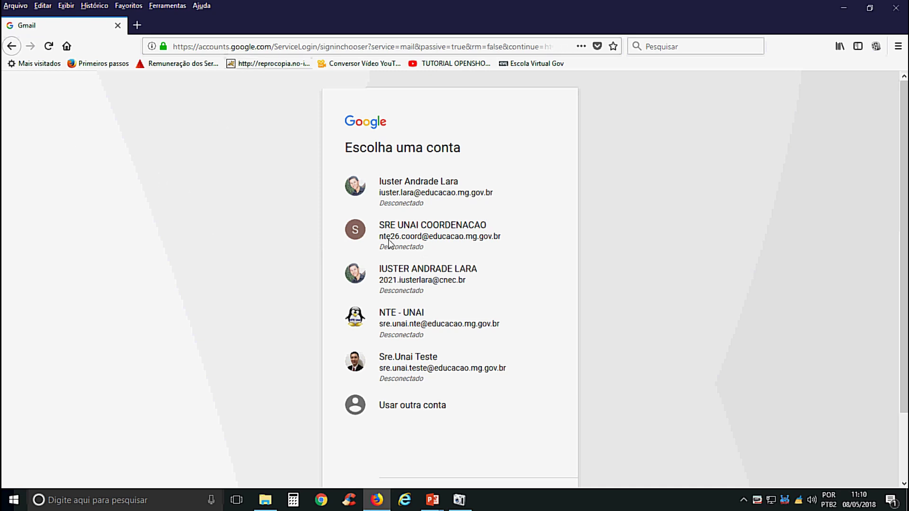
pyautogui.scroll(-3, 389, 244)
pyautogui.click(414, 296)
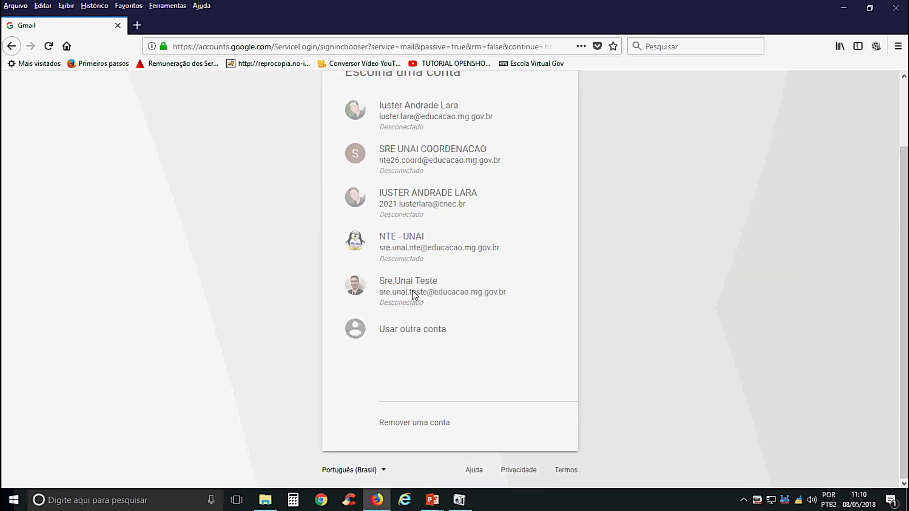